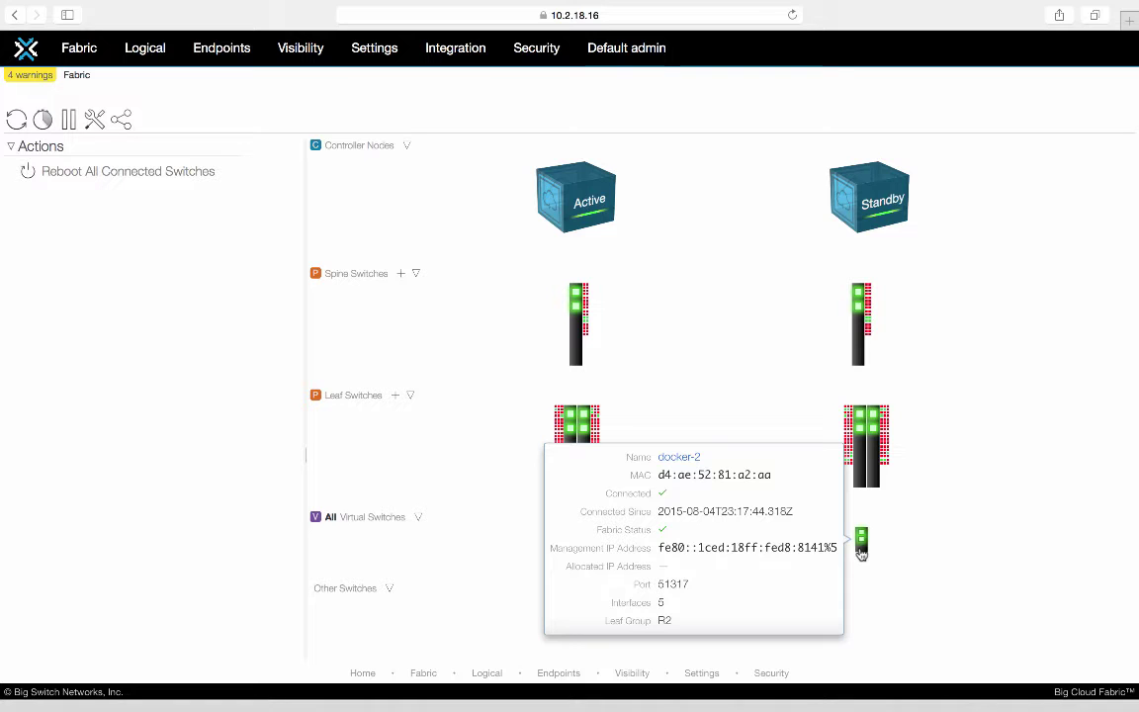
Show the docker-2 virtual switch details: an active dynamic NAT pool and five interfaces, three up
{"action": "left_click", "coordinate": [862, 546]}
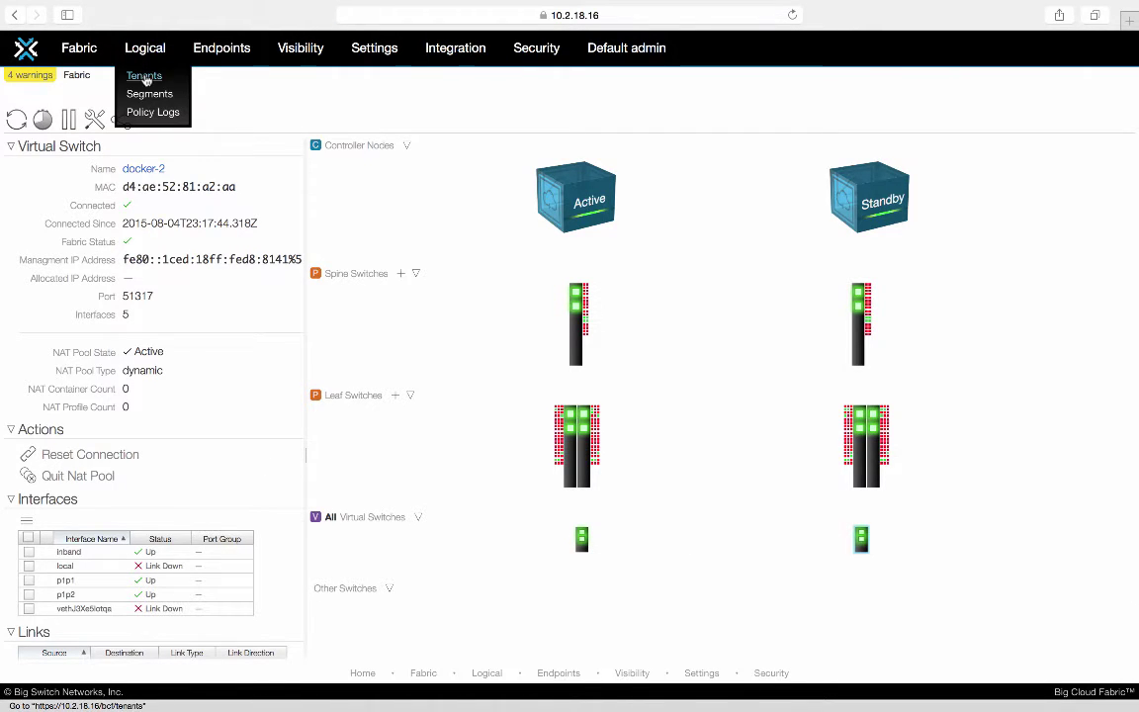
Open tenant docker-demo and review its docker-web and docker-db segments and router interfaces
{"action": "left_click", "coordinate": [144, 78]}
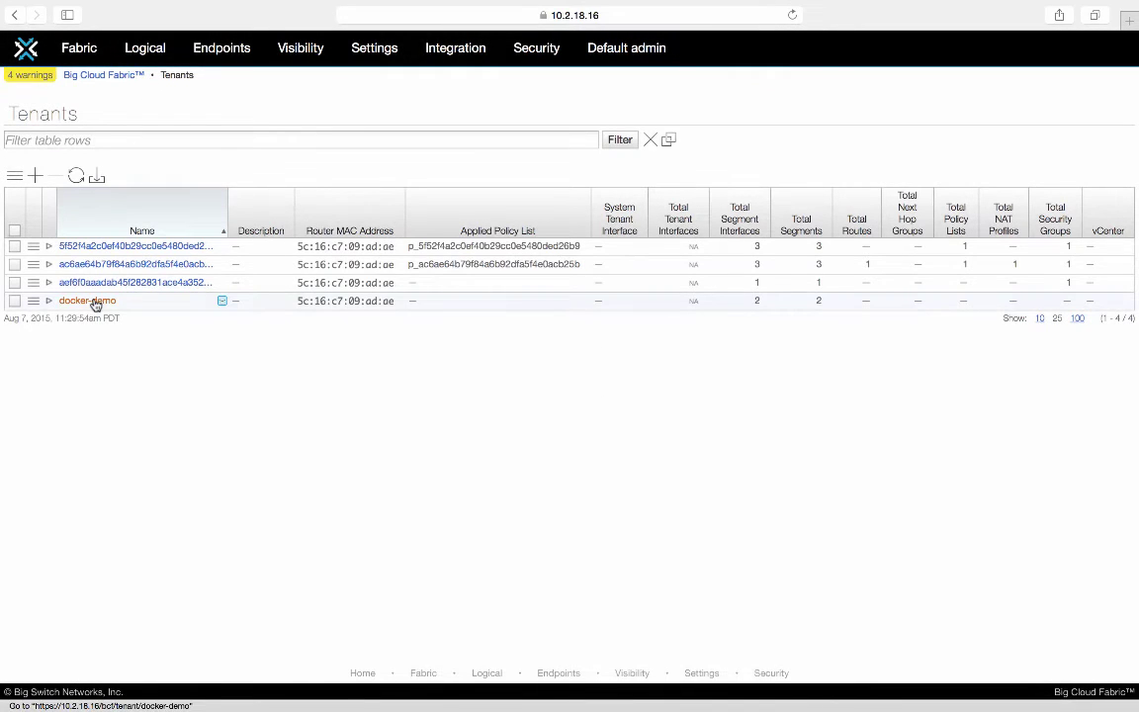
{"action": "left_click", "coordinate": [94, 301]}
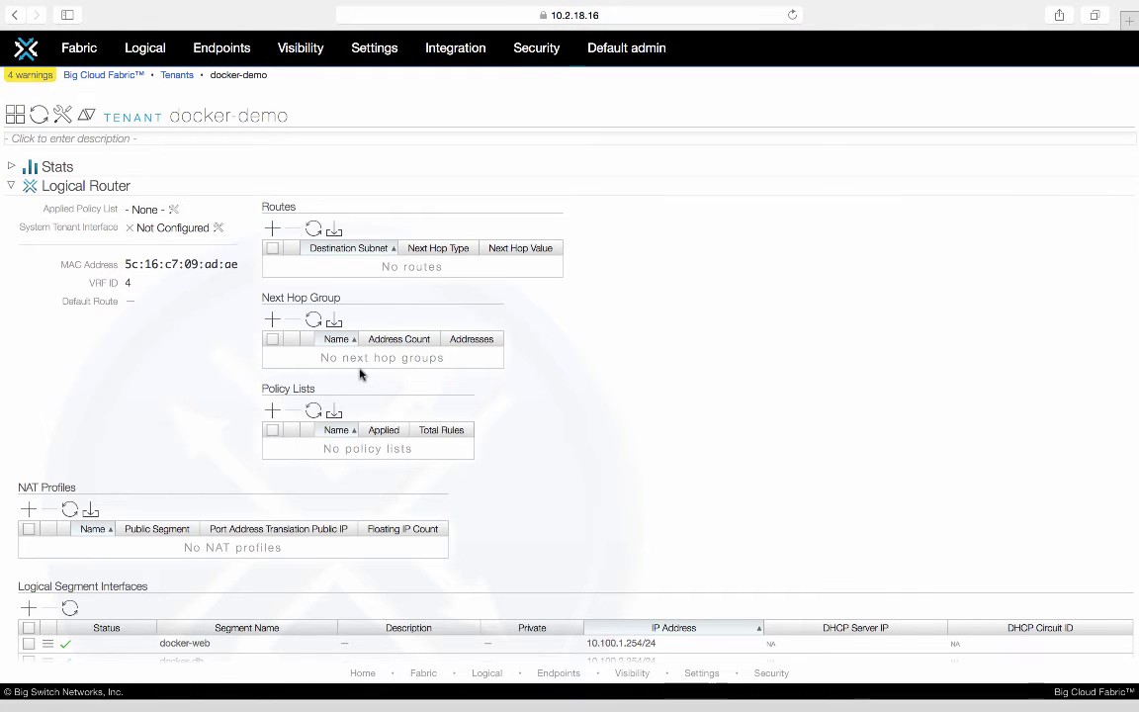
{"action": "scroll", "coordinate": [293, 265], "scroll_direction": "down", "scroll_amount": 5}
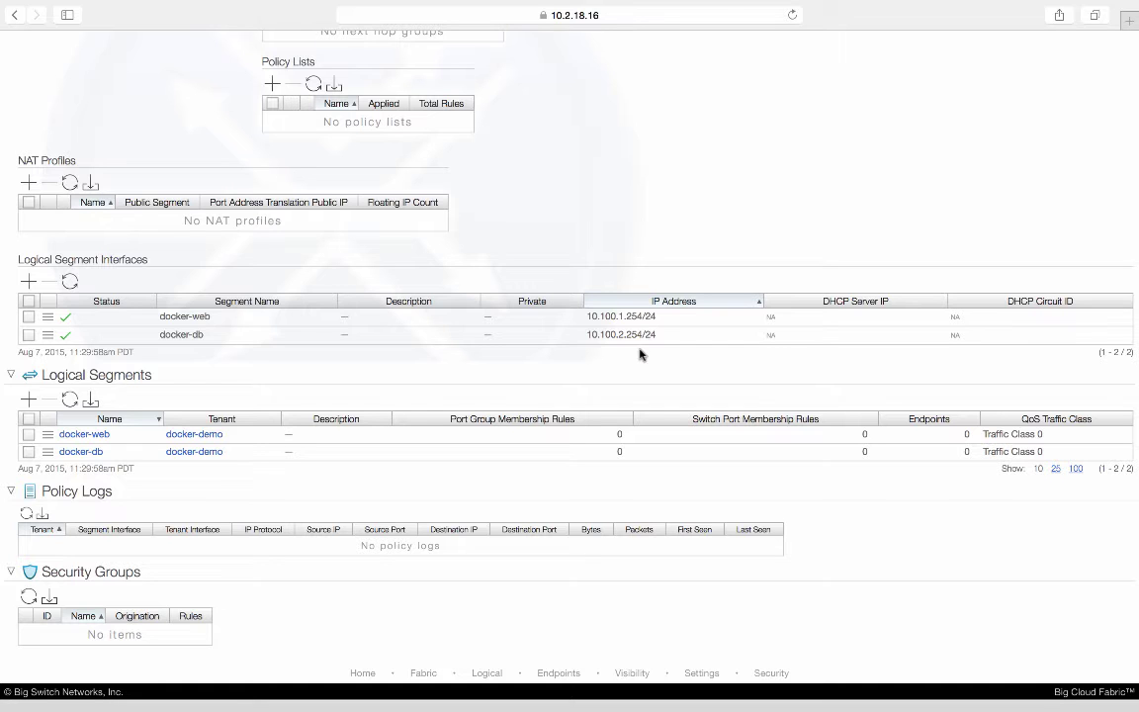
{"action": "scroll", "coordinate": [639, 354], "scroll_direction": "up", "scroll_amount": 3}
{"action": "scroll", "coordinate": [639, 354], "scroll_direction": "up", "scroll_amount": 4}
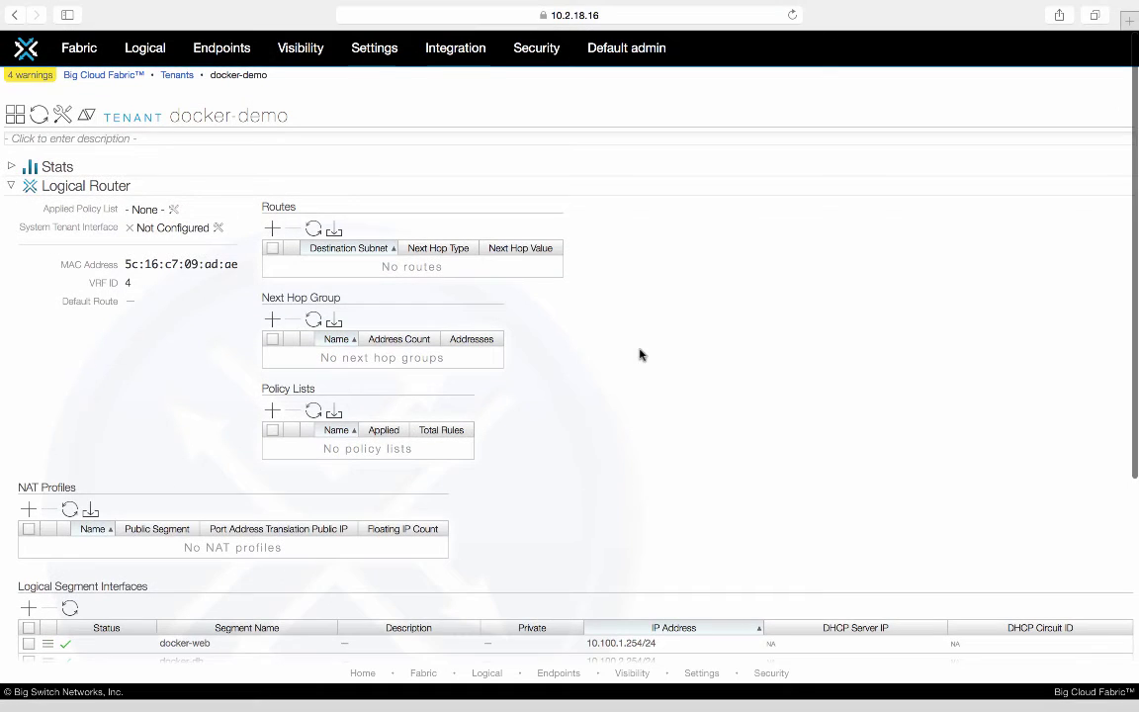
Filter the Endpoints list by 'docker', showing no endpoints exist yet
{"action": "left_click", "coordinate": [220, 49]}
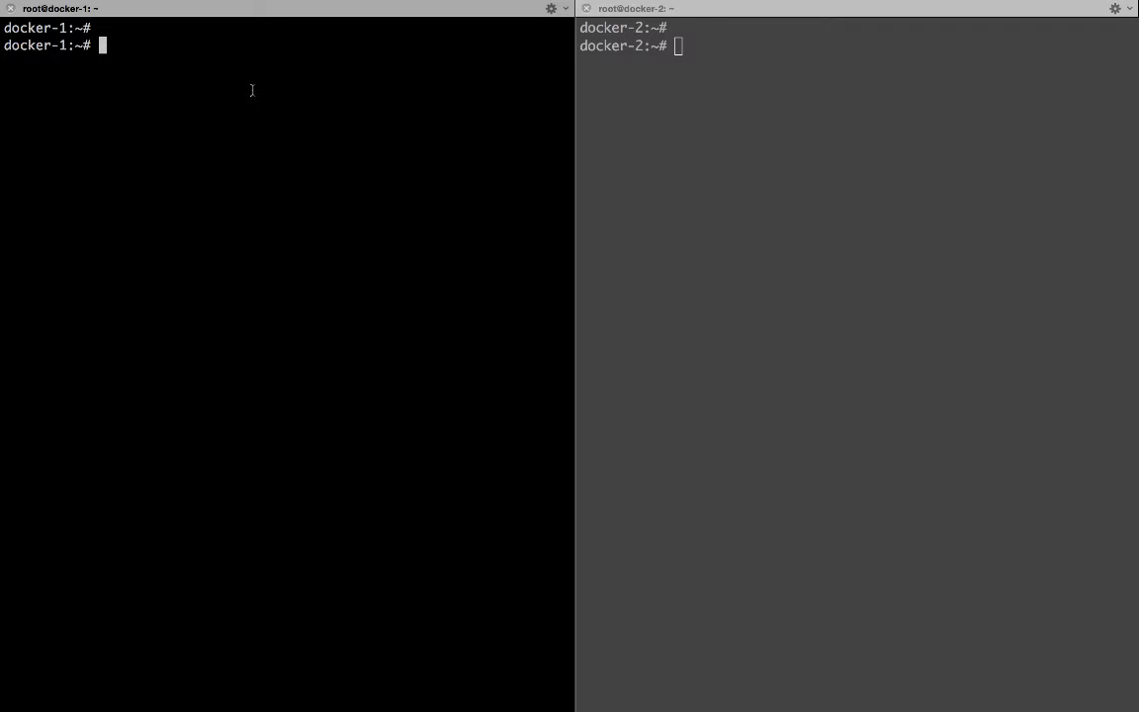
Start web-cont-1 on docker-web from ubuntu:14.04, attach, and show its address 10.100.1.199
{"action": "type", "text": "docke"}
{"action": "type", "text": "r run -itd --name web-cont-1 "}
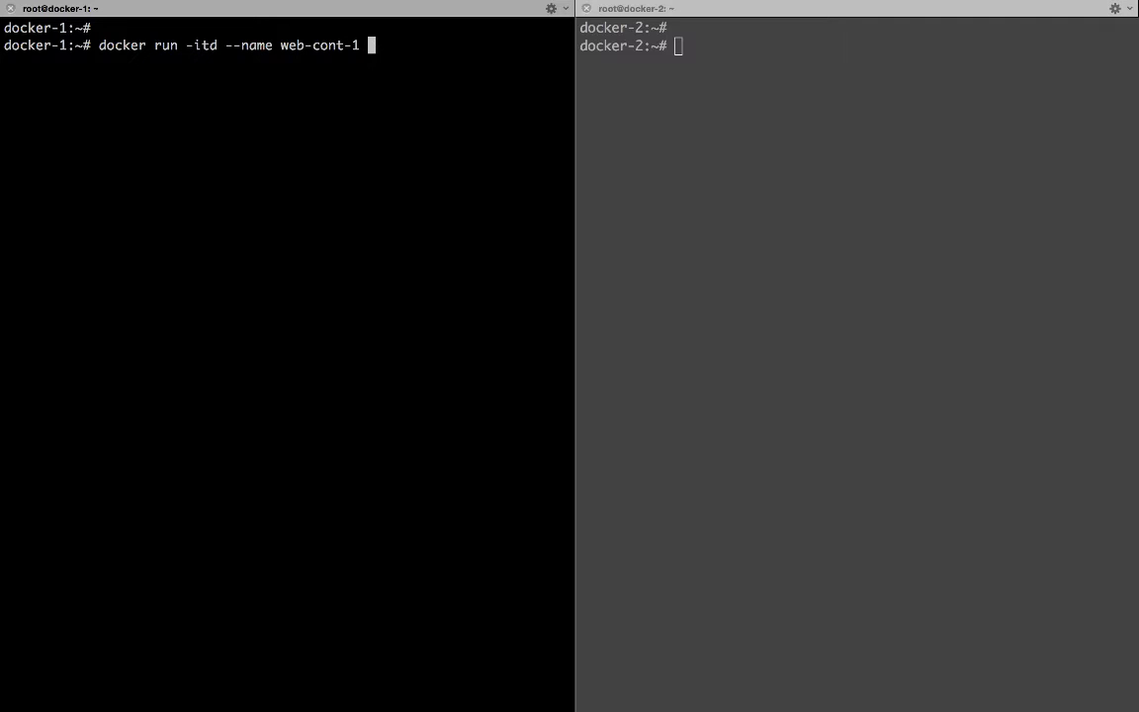
{"action": "type", "text": "--net"}
{"action": "type", "text": " docker-web ubuntu:14.04"}
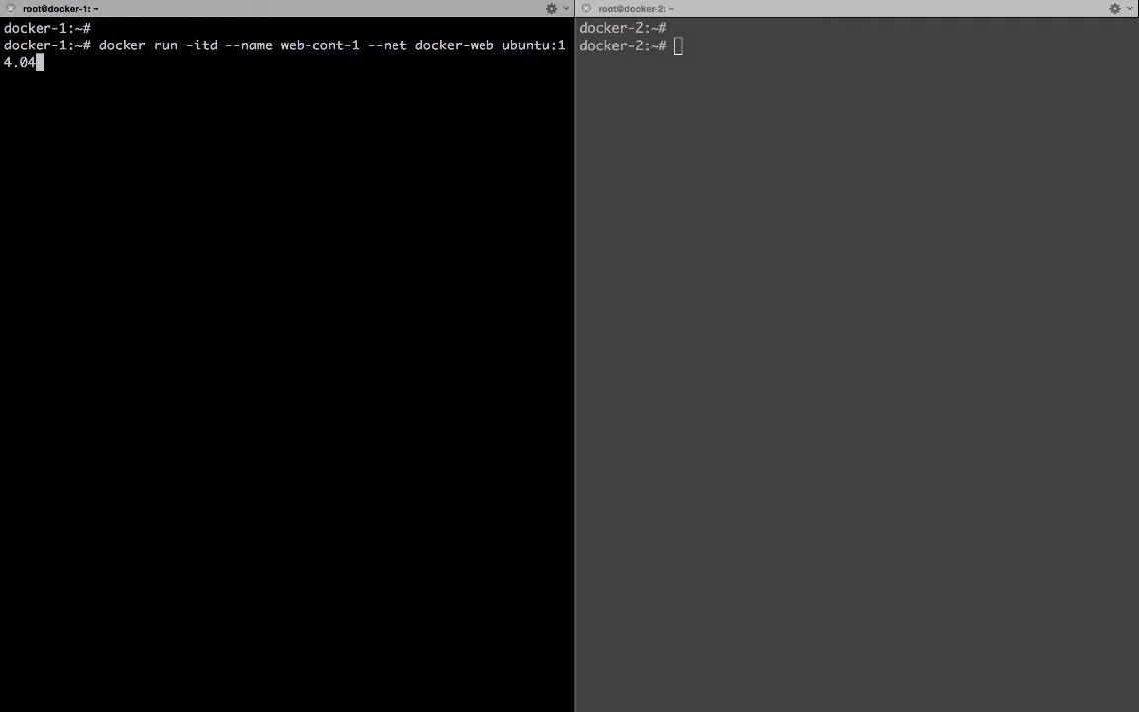
{"action": "key", "text": "Return"}
{"action": "key", "text": "Return"}
{"action": "type", "text": "docker-1:~# docke"}
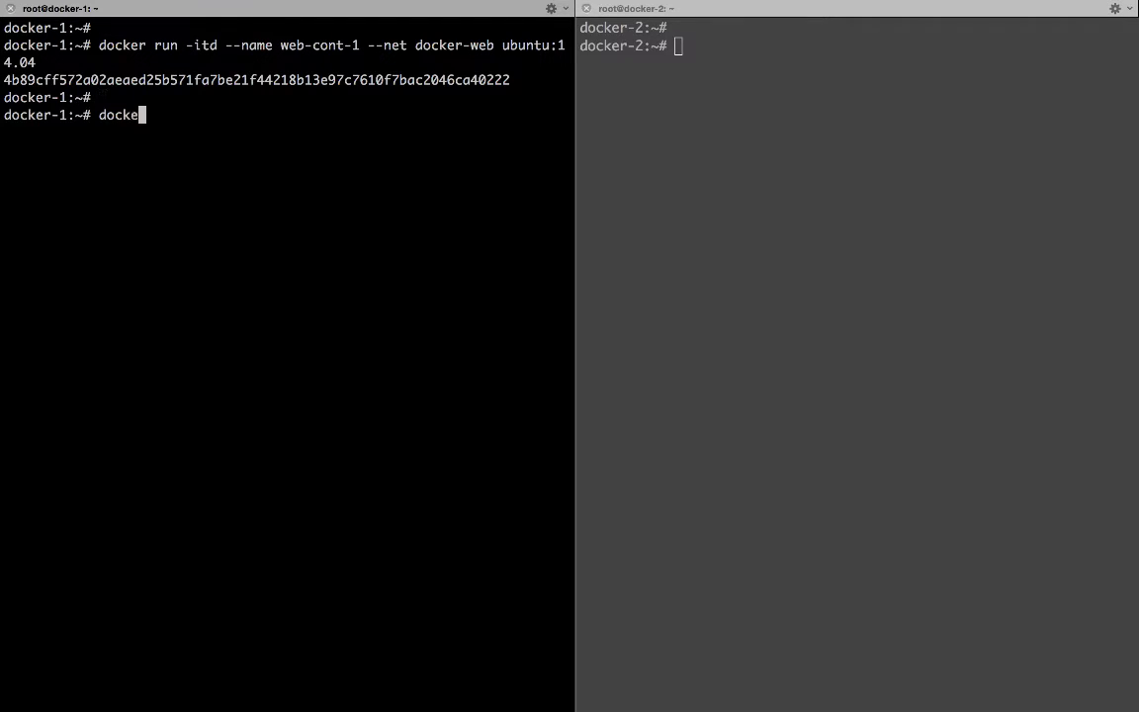
{"action": "type", "text": "r "}
{"action": "type", "text": "attach web-cont-1"}
{"action": "key", "text": "Return"}
{"action": "key", "text": "Return"}
{"action": "type", "text": "ifconfig"}
{"action": "key", "text": "Return"}
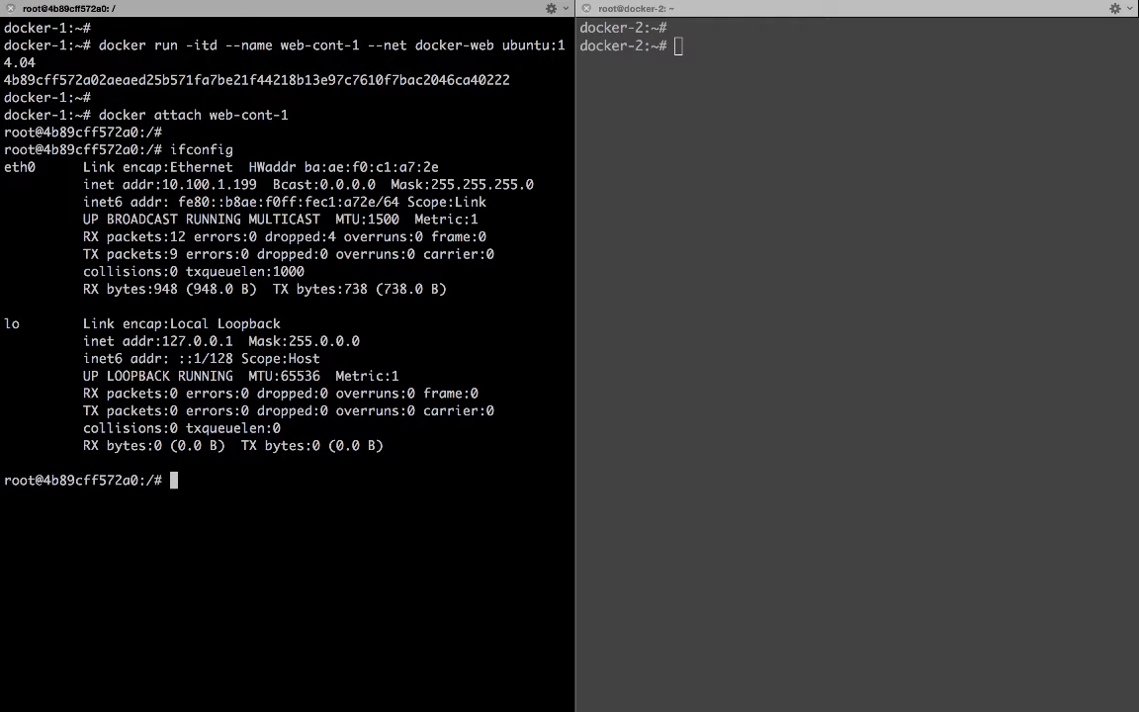
{"action": "left_click_drag", "start_coordinate": [163, 185], "coordinate": [232, 185]}
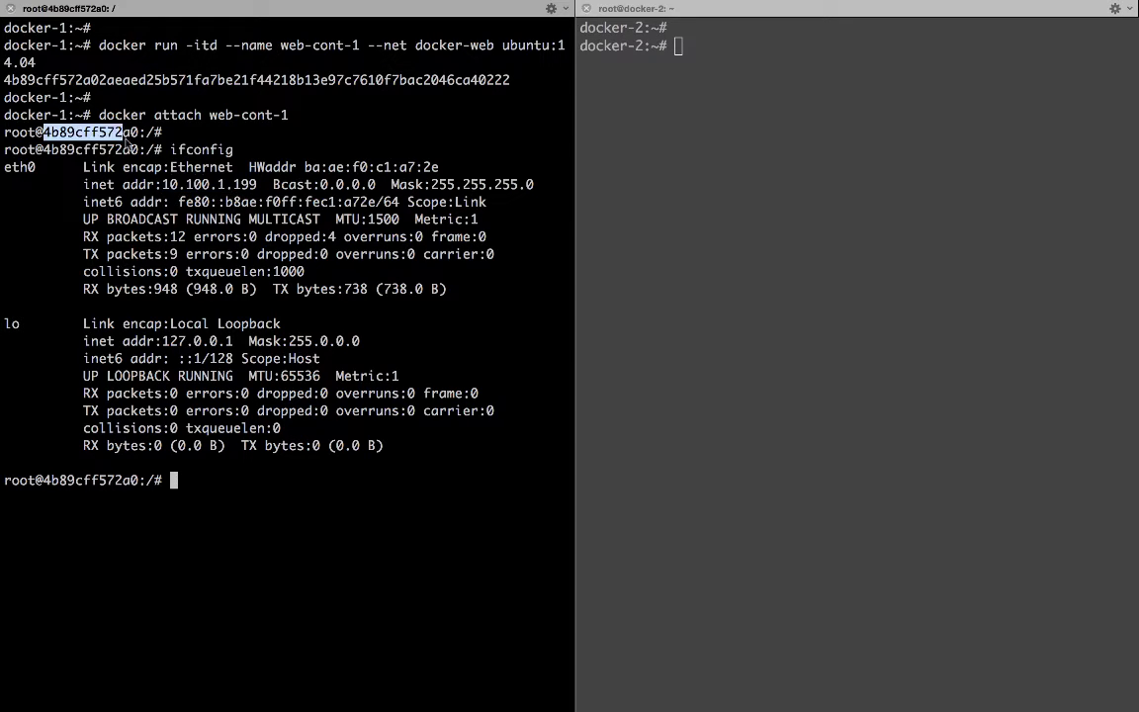
{"action": "left_click_drag", "start_coordinate": [130, 139], "coordinate": [137, 135]}
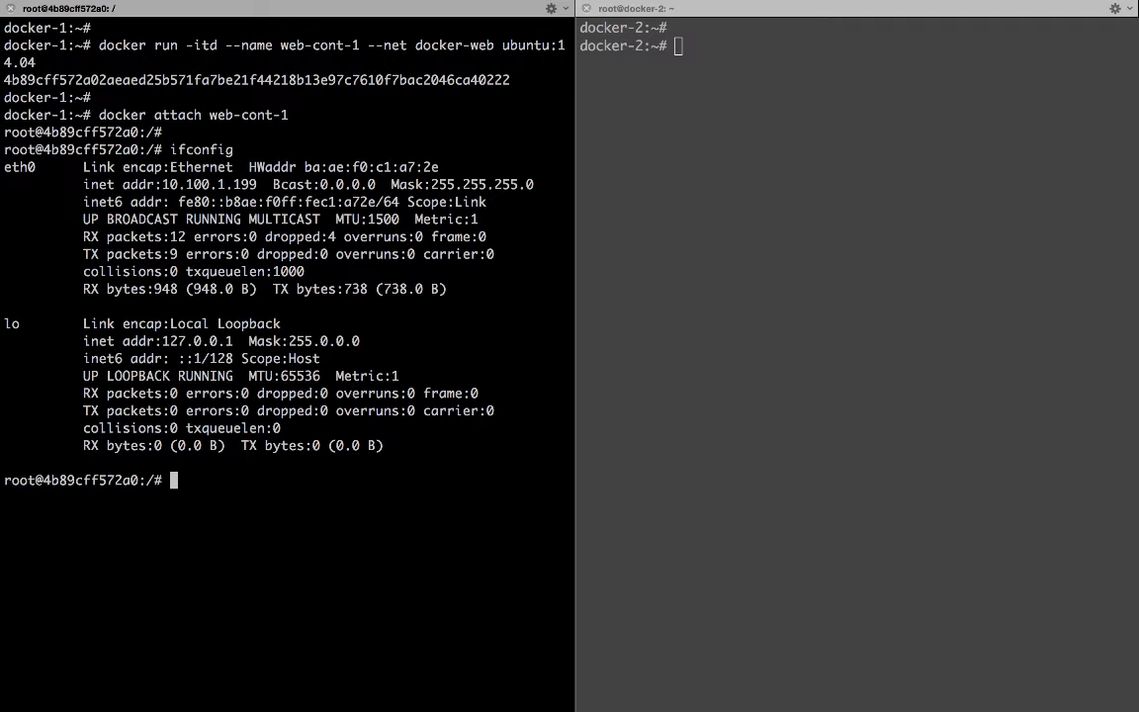
Detach from web-cont-1 and start db-cont-1 on the docker-db network on docker-1
{"action": "key", "text": "ctrl+p"}
{"action": "key", "text": "ctrl+q"}
{"action": "key", "text": "Return"}
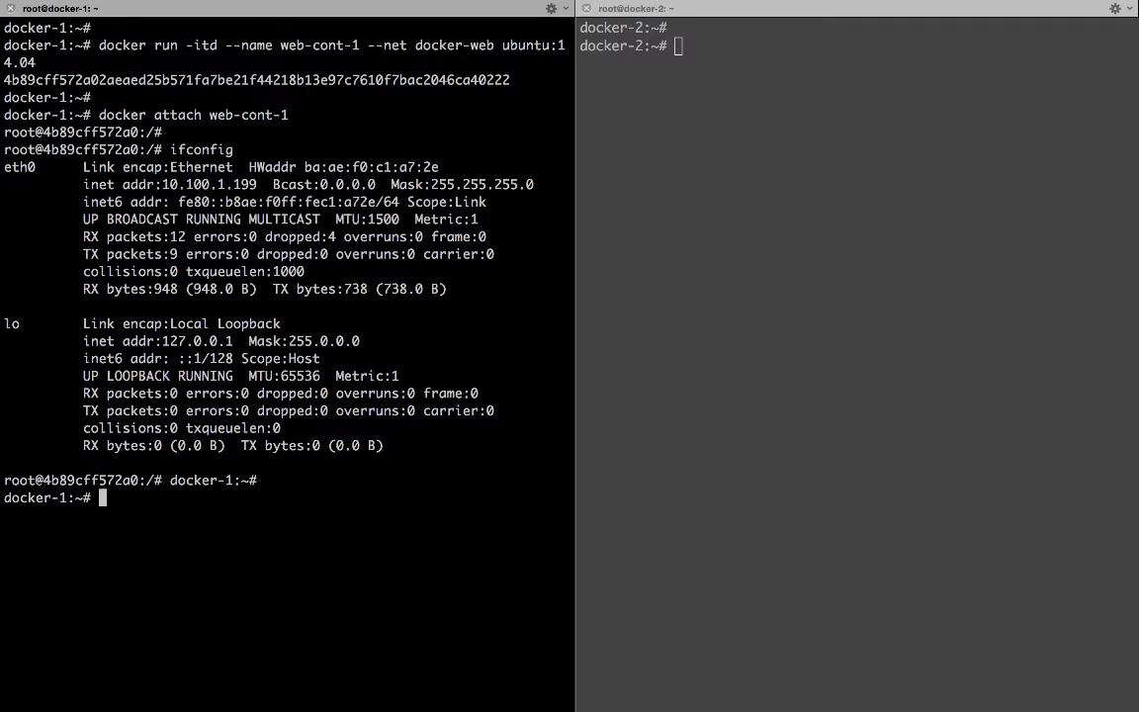
{"action": "key", "text": "Return"}
{"action": "key", "text": "Up"}
{"action": "key", "text": "Left"}
{"action": "key", "text": "Left"}
{"action": "key", "text": "Left"}
{"action": "key", "text": "Left"}
{"action": "key", "text": "Left"}
{"action": "key", "text": "Left"}
{"action": "key", "text": "Left"}
{"action": "key", "text": "Left"}
{"action": "key", "text": "Left"}
{"action": "key", "text": "BackSpace"}
{"action": "key", "text": "BackSpace"}
{"action": "key", "text": "BackSpace"}
{"action": "type", "text": "db"}
{"action": "key", "text": "Left"}
{"action": "key", "text": "Left"}
{"action": "key", "text": "Left"}
{"action": "key", "text": "BackSpace"}
{"action": "key", "text": "BackSpace"}
{"action": "key", "text": "BackSpace"}
{"action": "type", "text": "db"}
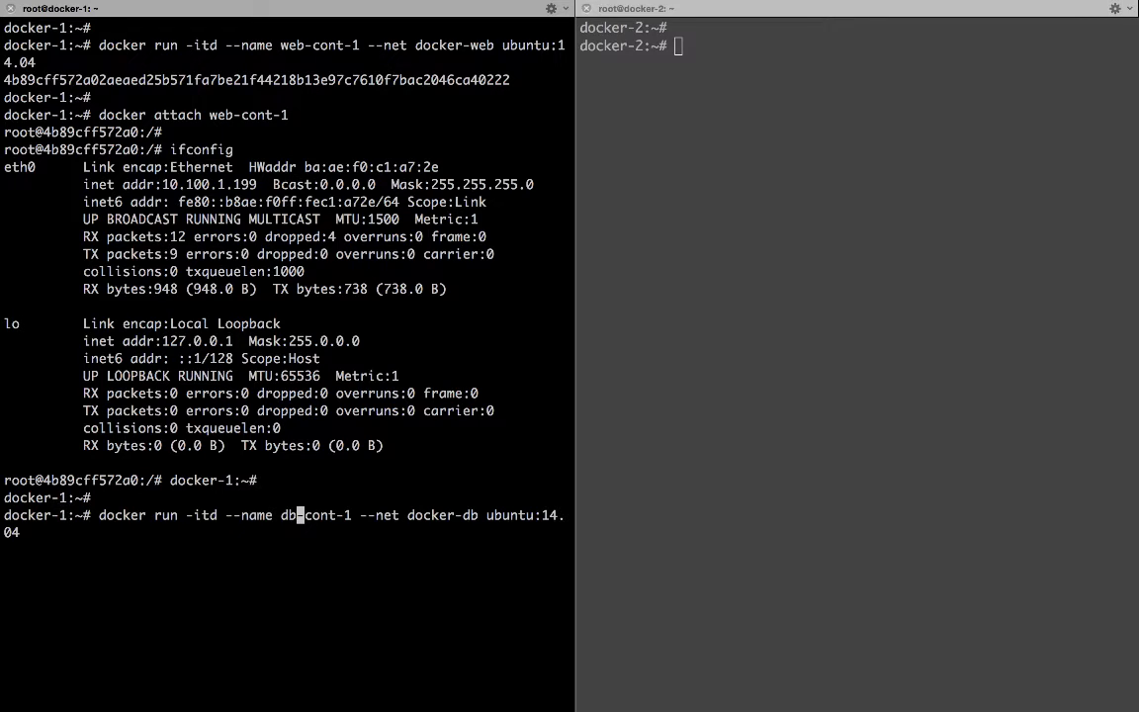
{"action": "key", "text": "Return"}
Show db-cont-1's eth0 address, 10.100.2.199
{"action": "type", "text": "docker exec db-cont-1 ifconfig eth0"}
{"action": "key", "text": "Return"}
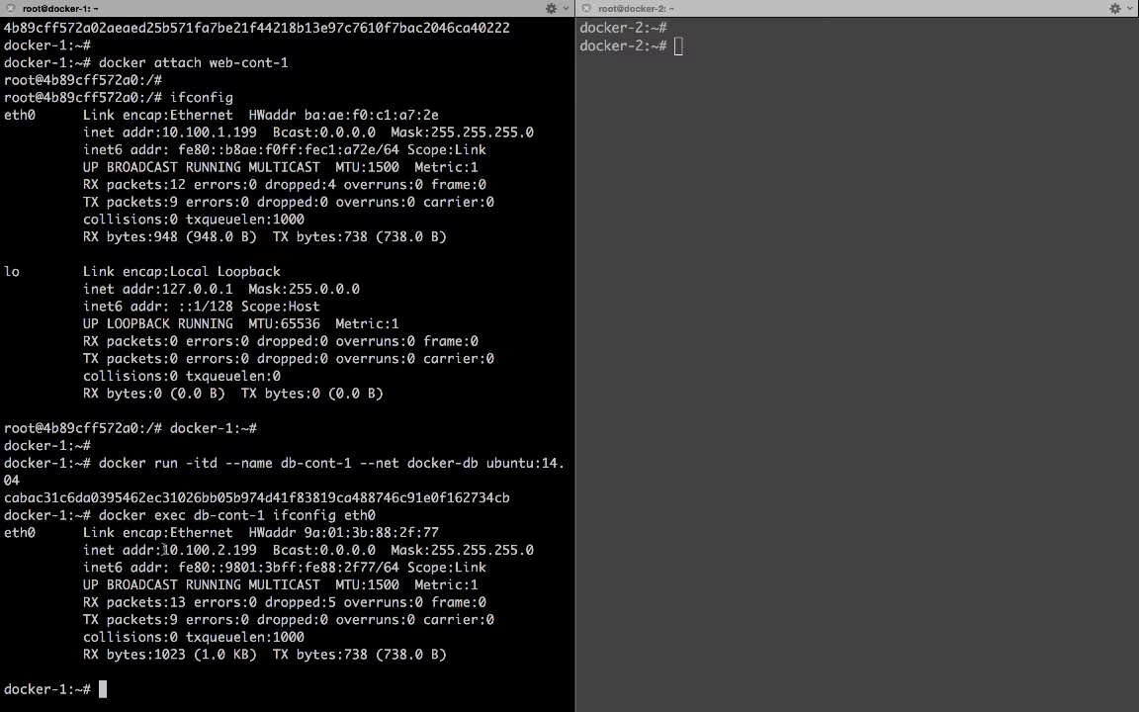
{"action": "left_click_drag", "start_coordinate": [161, 549], "coordinate": [263, 550]}
On host docker-2, start web-cont-2 on the docker-web network
{"action": "left_click", "coordinate": [742, 277]}
{"action": "type", "text": "docker run -itd --name web-cont-1 --net docker-web ubuntu:14.04"}
{"action": "key", "text": "alt+Left"}
{"action": "key", "text": "alt+Left"}
{"action": "key", "text": "alt+Left"}
{"action": "key", "text": "alt+Left"}
{"action": "key", "text": "alt+Left"}
{"action": "key", "text": "Left"}
{"action": "key", "text": "Left"}
{"action": "key", "text": "Left"}
{"action": "key", "text": "BackSpace"}
{"action": "type", "text": "2"}
{"action": "key", "text": "Return"}
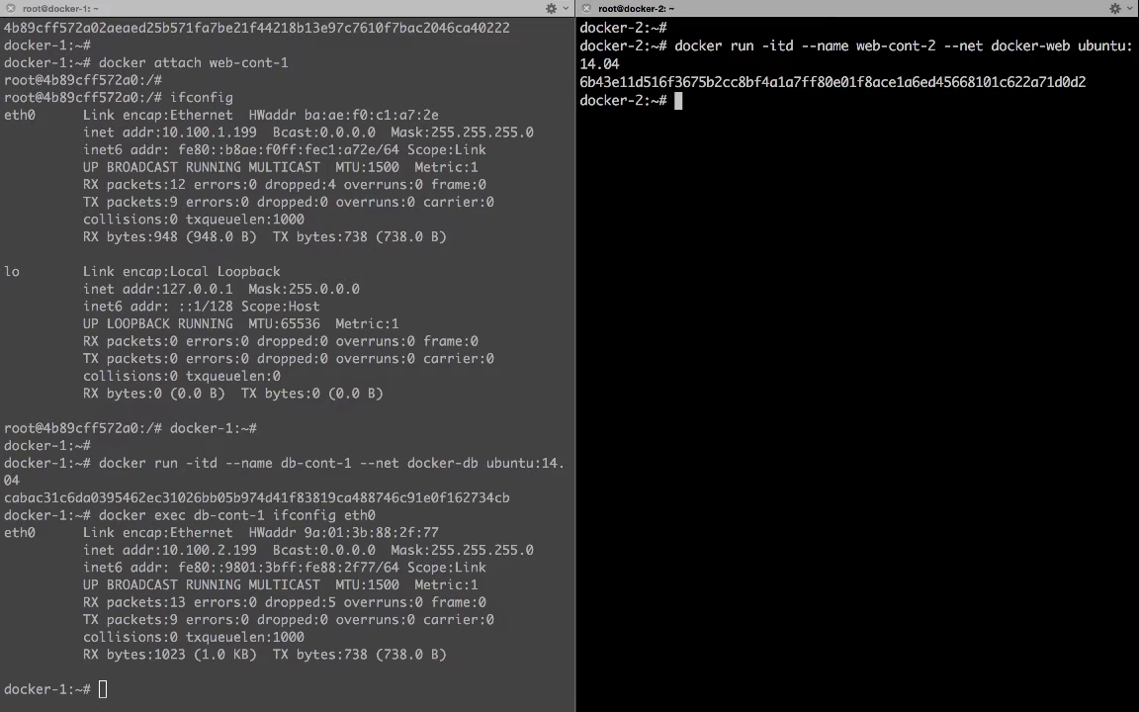
On docker-2, start db-cont-2 on the docker-db network
{"action": "key", "text": "Up"}
{"action": "key", "text": "alt+Left"}
{"action": "key", "text": "alt+Left"}
{"action": "key", "text": "alt+Left"}
{"action": "key", "text": "Left"}
{"action": "key", "text": "BackSpace"}
{"action": "key", "text": "BackSpace"}
{"action": "key", "text": "BackSpace"}
{"action": "type", "text": "db"}
{"action": "key", "text": "alt+Left"}
{"action": "key", "text": "alt+Left"}
{"action": "key", "text": "alt+Left"}
{"action": "key", "text": "Left"}
{"action": "key", "text": "BackSpace"}
{"action": "key", "text": "BackSpace"}
{"action": "key", "text": "BackSpace"}
{"action": "type", "text": "db"}
{"action": "key", "text": "Return"}
Show eth0 addresses of web-cont-2 (10.100.1.133) and db-cont-2 (10.100.2.196)
{"action": "key", "text": "Return"}
{"action": "type", "text": "docker exec web-cont-2 ifconfig eth0"}
{"action": "key", "text": "Return"}
{"action": "key", "text": "Return"}
{"action": "key", "text": "Return"}
{"action": "key", "text": "Up"}
{"action": "key", "text": "alt+Left"}
{"action": "key", "text": "alt+Left"}
{"action": "key", "text": "alt+Left"}
{"action": "key", "text": "Left"}
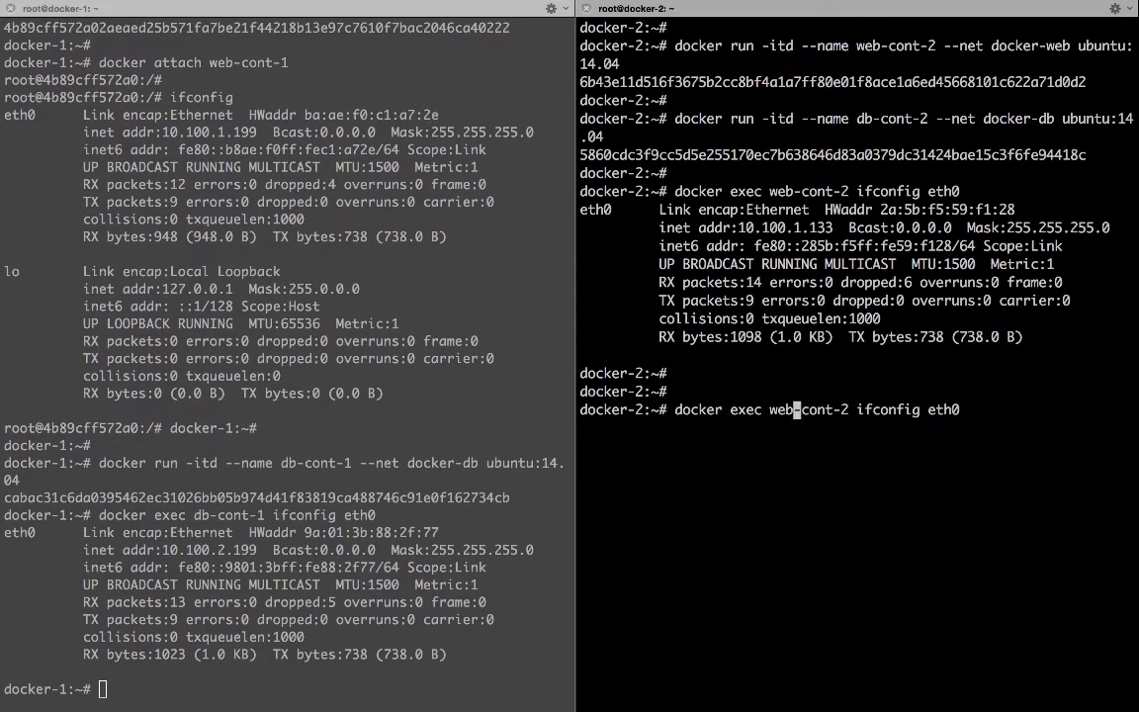
{"action": "key", "text": "BackSpace"}
{"action": "key", "text": "BackSpace"}
{"action": "key", "text": "BackSpace"}
{"action": "type", "text": "db"}
{"action": "key", "text": "Return"}
{"action": "double_click", "coordinate": [740, 226]}
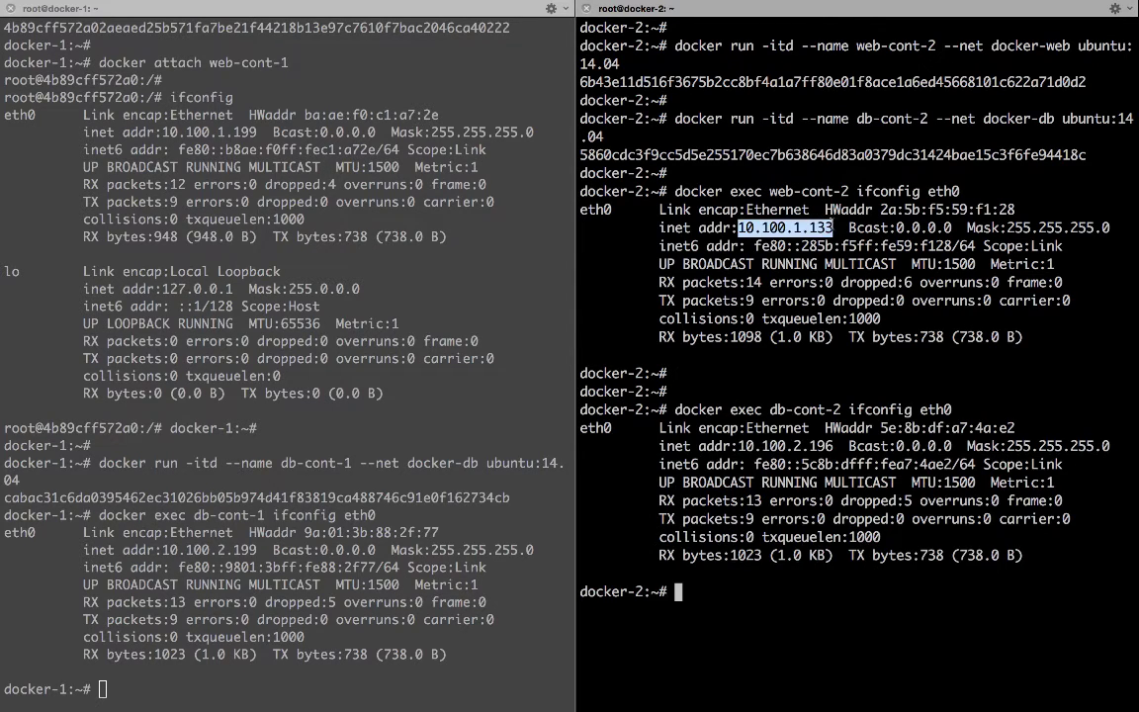
{"action": "double_click", "coordinate": [752, 446]}
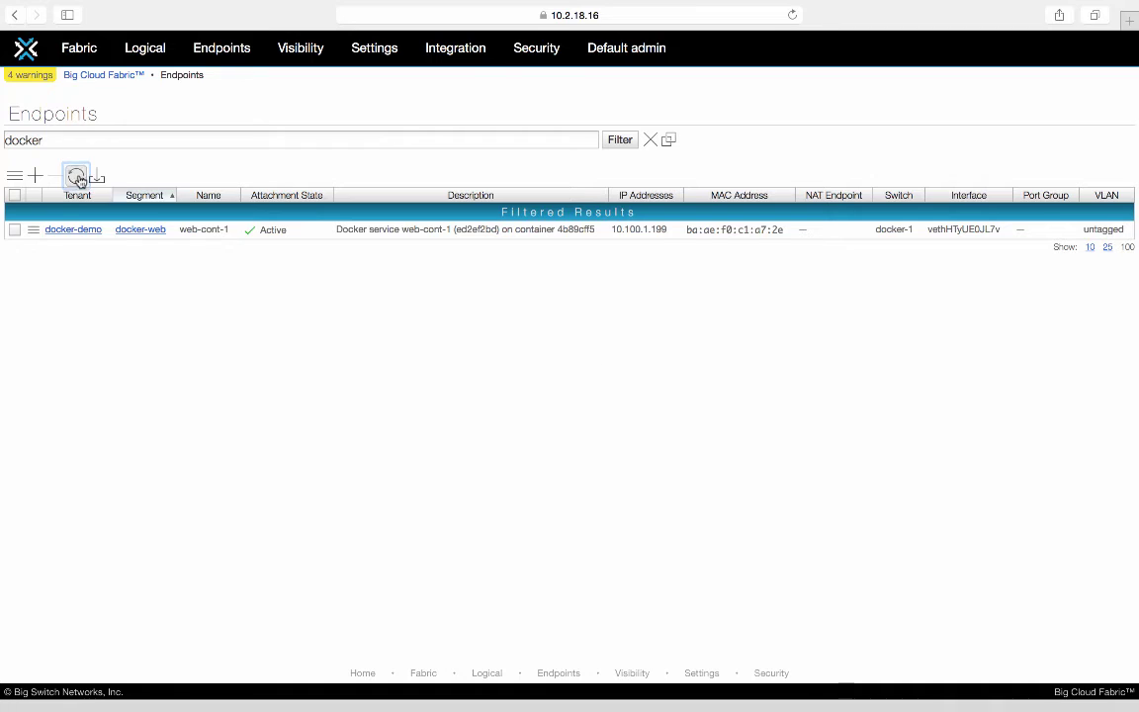
Refresh the docker-filtered Endpoints table to list all four containers as active
{"action": "left_click", "coordinate": [77, 176]}
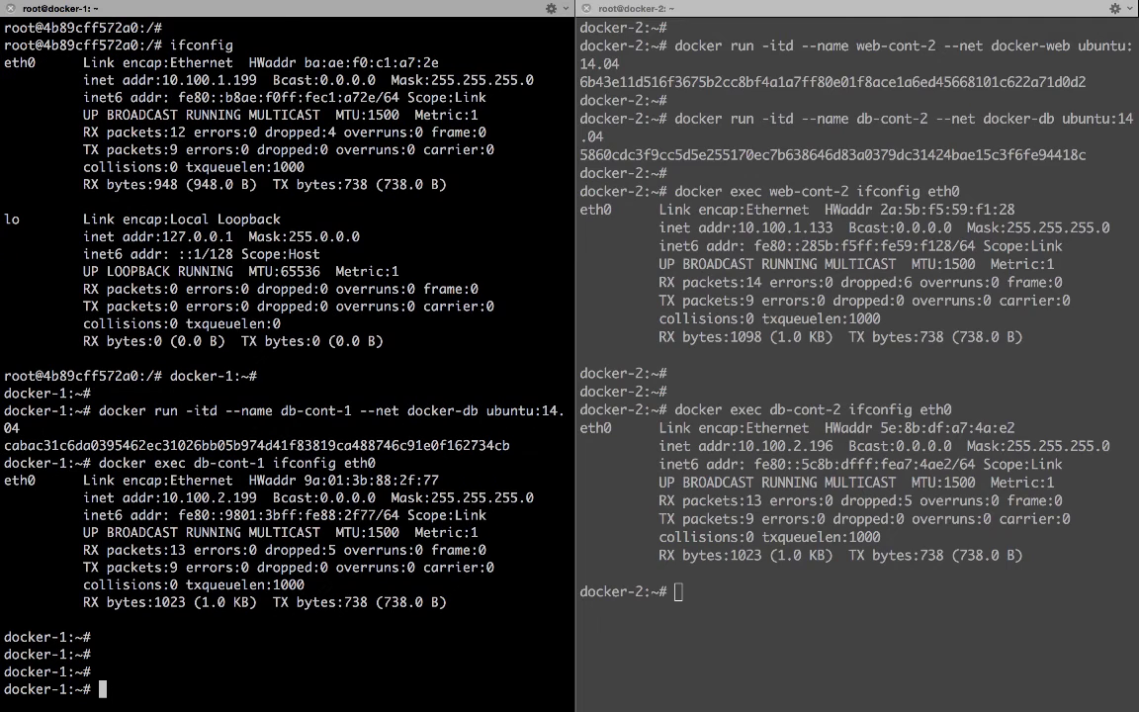
Reattach to web-cont-1 and ping db-cont-1 at 10.100.2.199
{"action": "type", "text": "docker attach"}
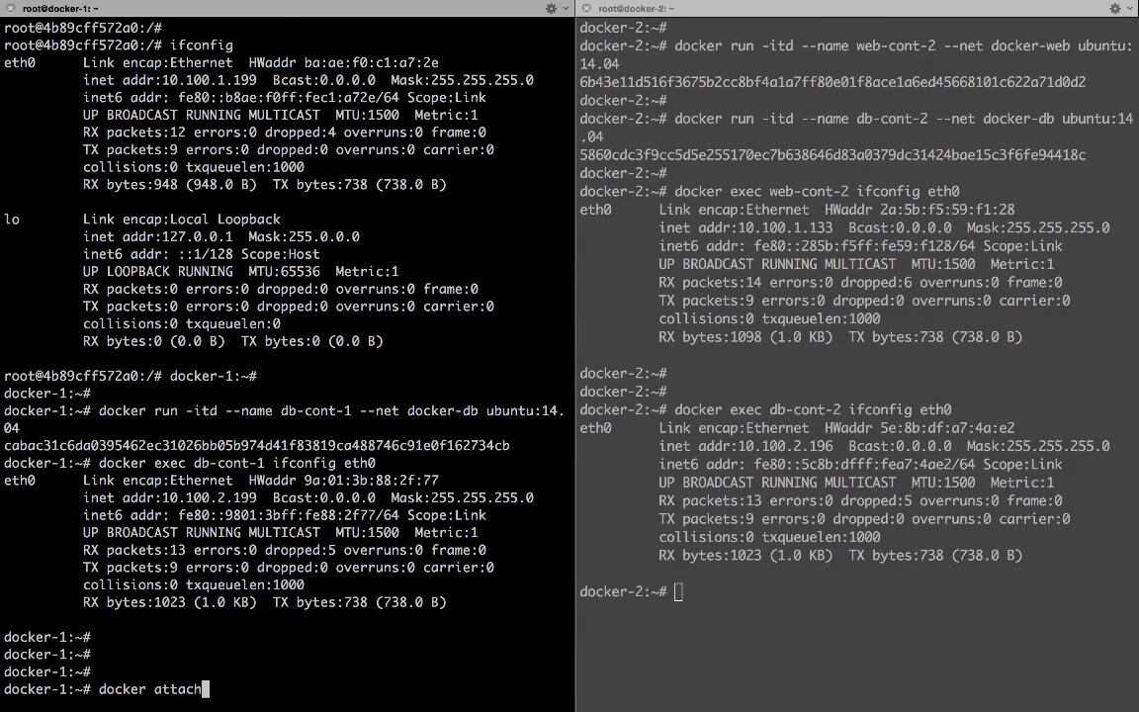
{"action": "type", "text": " web-cont-1"}
{"action": "key", "text": "Return"}
{"action": "key", "text": "Return"}
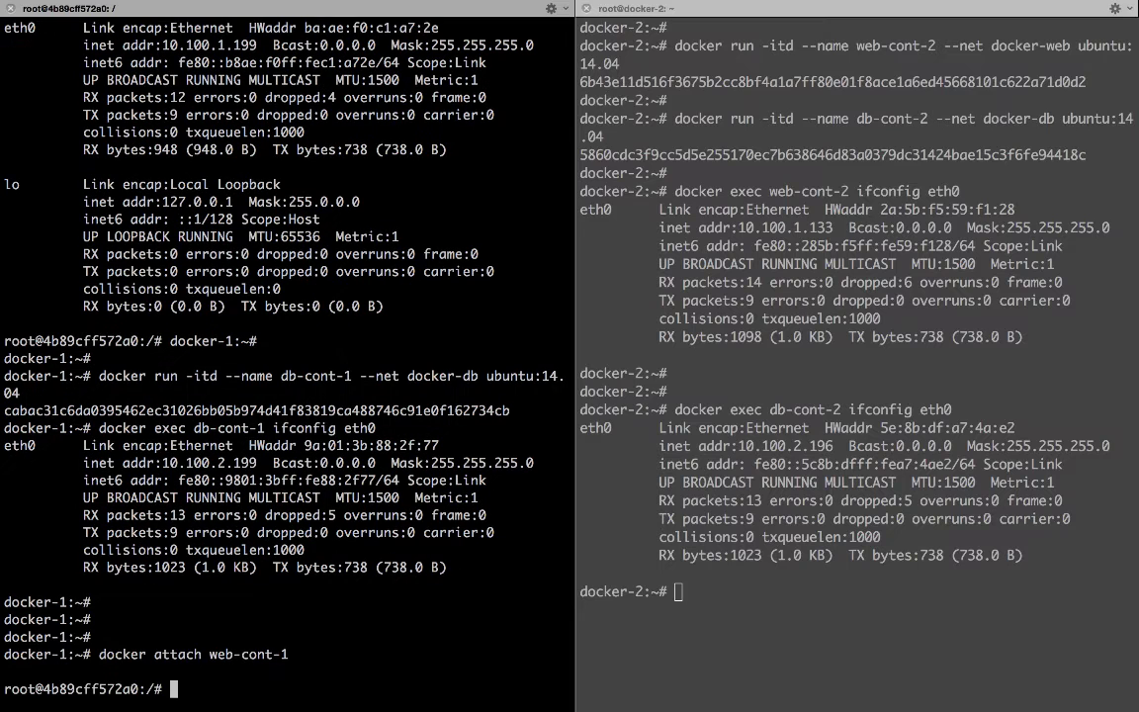
{"action": "key", "text": "Return"}
{"action": "type", "text": "ping 10.100.2.199"}
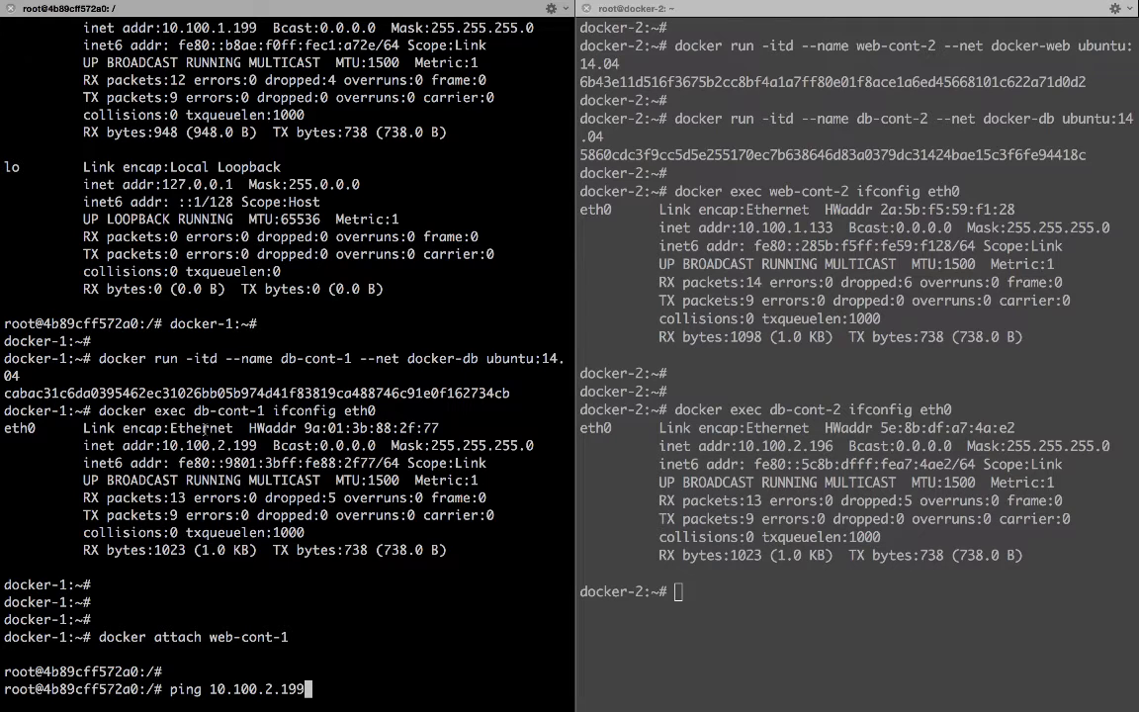
{"action": "mouse_move", "coordinate": [161, 445]}
{"action": "left_mouse_down"}
{"action": "mouse_move", "coordinate": [210, 445]}
{"action": "mouse_move", "coordinate": [240, 406]}
{"action": "left_mouse_up"}
{"action": "left_click", "coordinate": [196, 407]}
{"action": "left_click", "coordinate": [350, 601]}
{"action": "key", "text": "Return"}
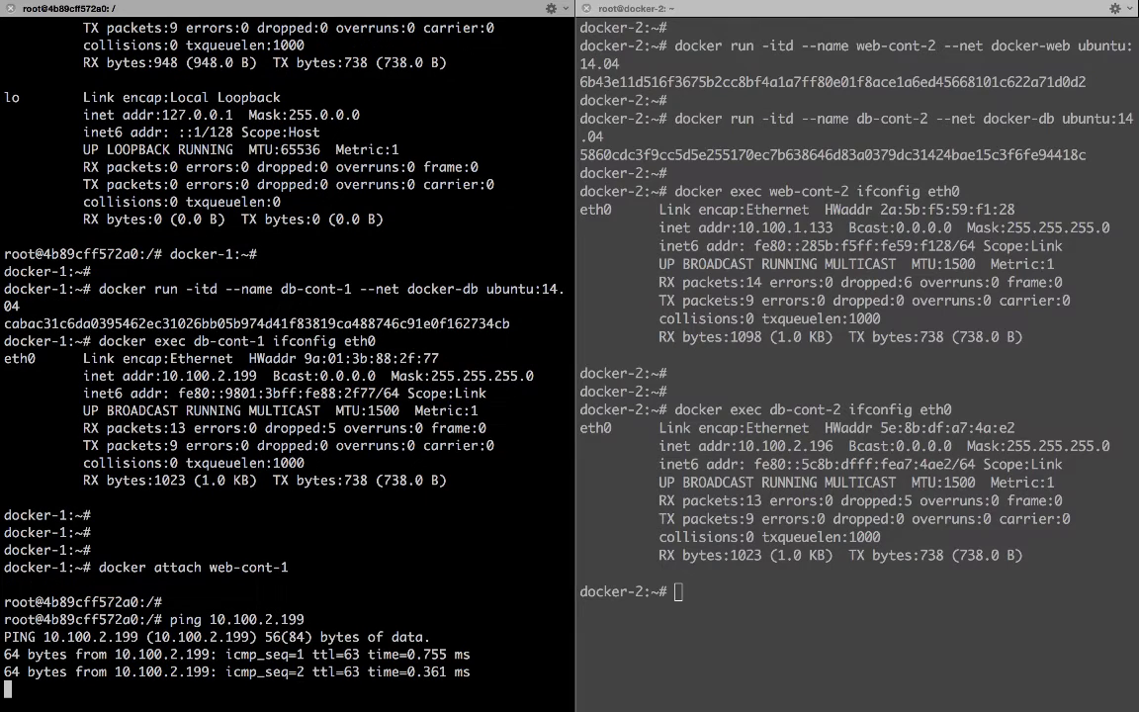
{"action": "key", "text": "ctrl+c"}
Ping web-cont-2 at 10.100.1.133 from web-cont-1 and stop after replies
{"action": "key", "text": "Return"}
{"action": "key", "text": "Return"}
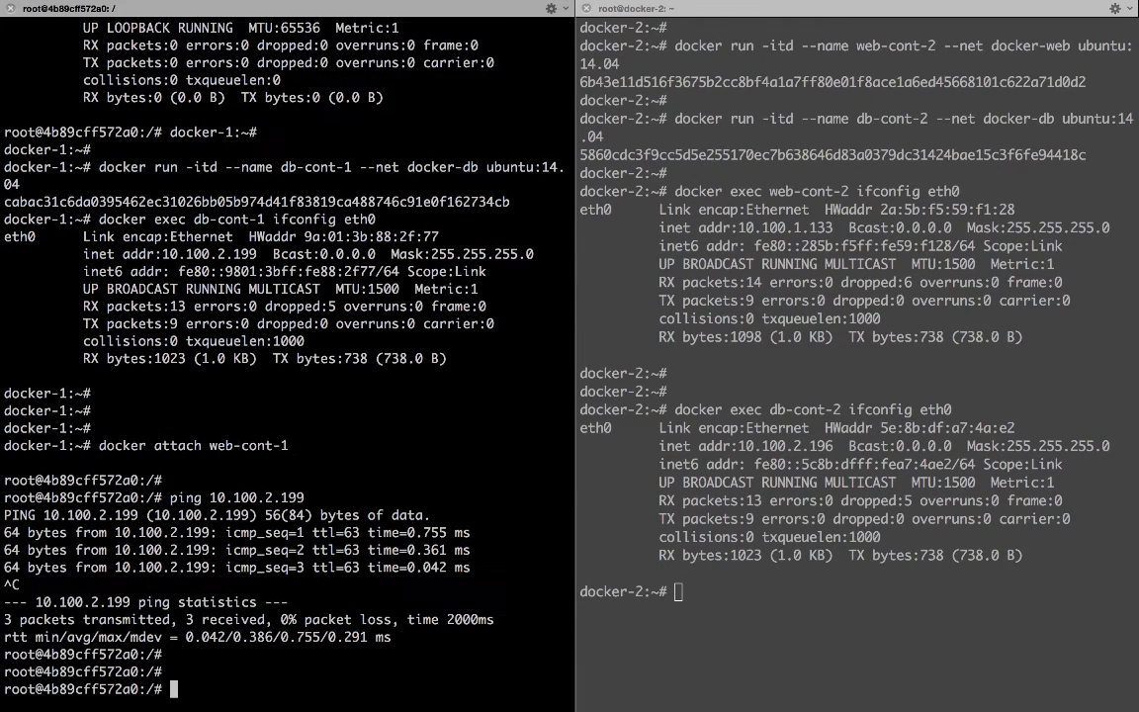
{"action": "key", "text": "Up"}
{"action": "key", "text": "BackSpace"}
{"action": "key", "text": "BackSpace"}
{"action": "key", "text": "BackSpace"}
{"action": "key", "text": "BackSpace"}
{"action": "key", "text": "BackSpace"}
{"action": "type", "text": "1.133"}
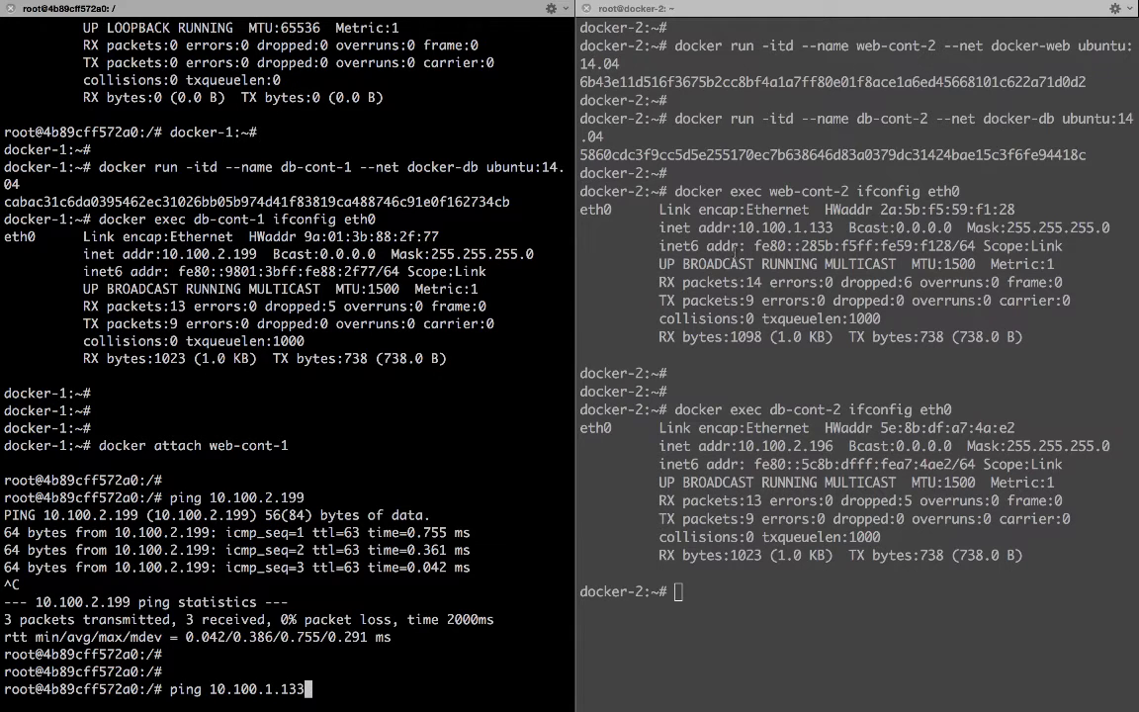
{"action": "left_click_drag", "start_coordinate": [739, 227], "coordinate": [840, 227]}
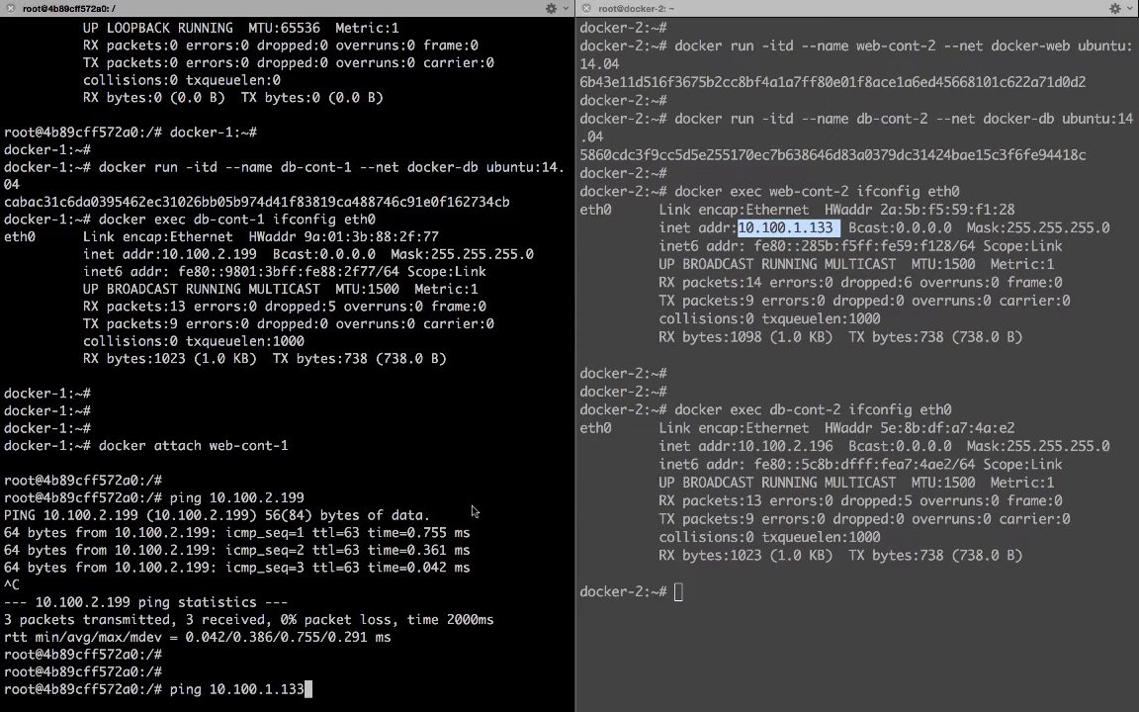
{"action": "key", "text": "Return"}
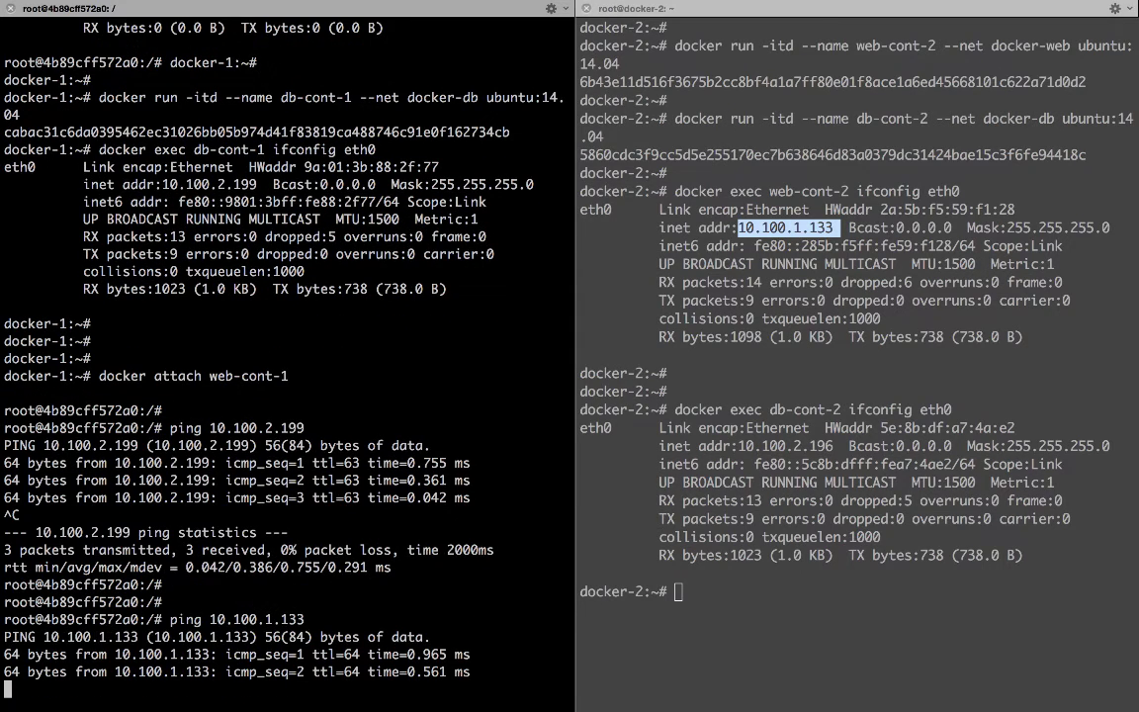
{"action": "key", "text": "ctrl+c"}
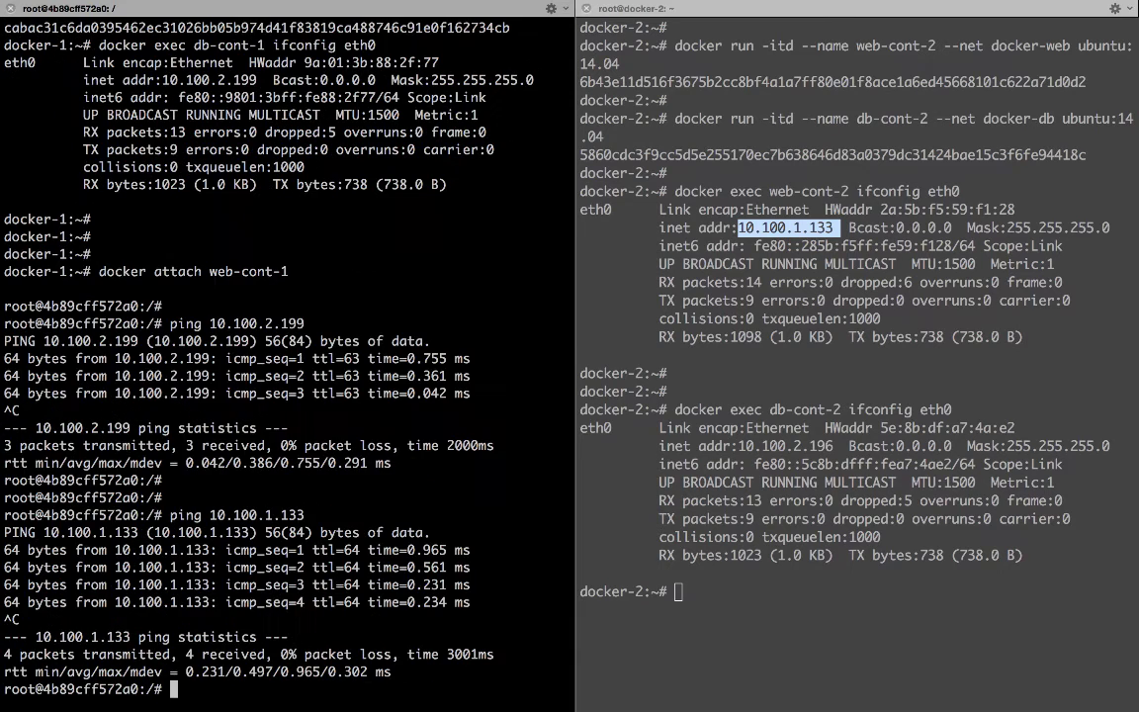
Ping db-cont-2 at 10.100.2.196 from web-cont-1
{"action": "key", "text": "Return"}
{"action": "key", "text": "Return"}
{"action": "key", "text": "Return"}
{"action": "type", "text": "ping 10.100.1.133"}
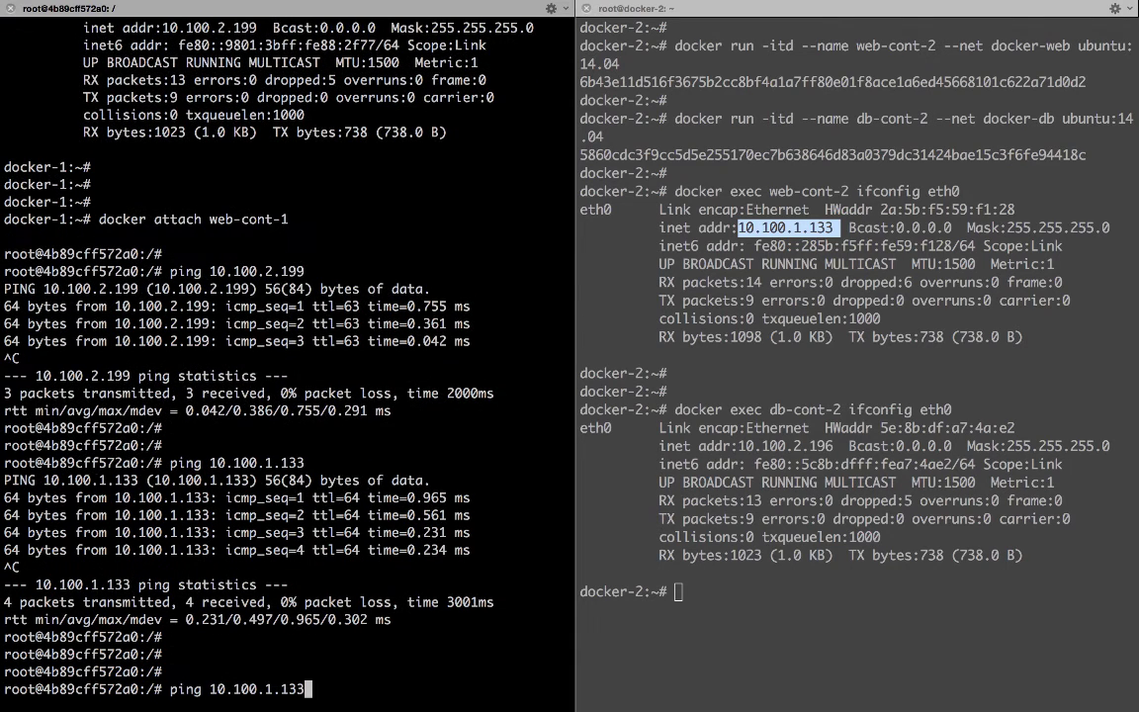
{"action": "key", "text": "BackSpace"}
{"action": "key", "text": "BackSpace"}
{"action": "key", "text": "BackSpace"}
{"action": "key", "text": "BackSpace"}
{"action": "key", "text": "BackSpace"}
{"action": "type", "text": "2.196"}
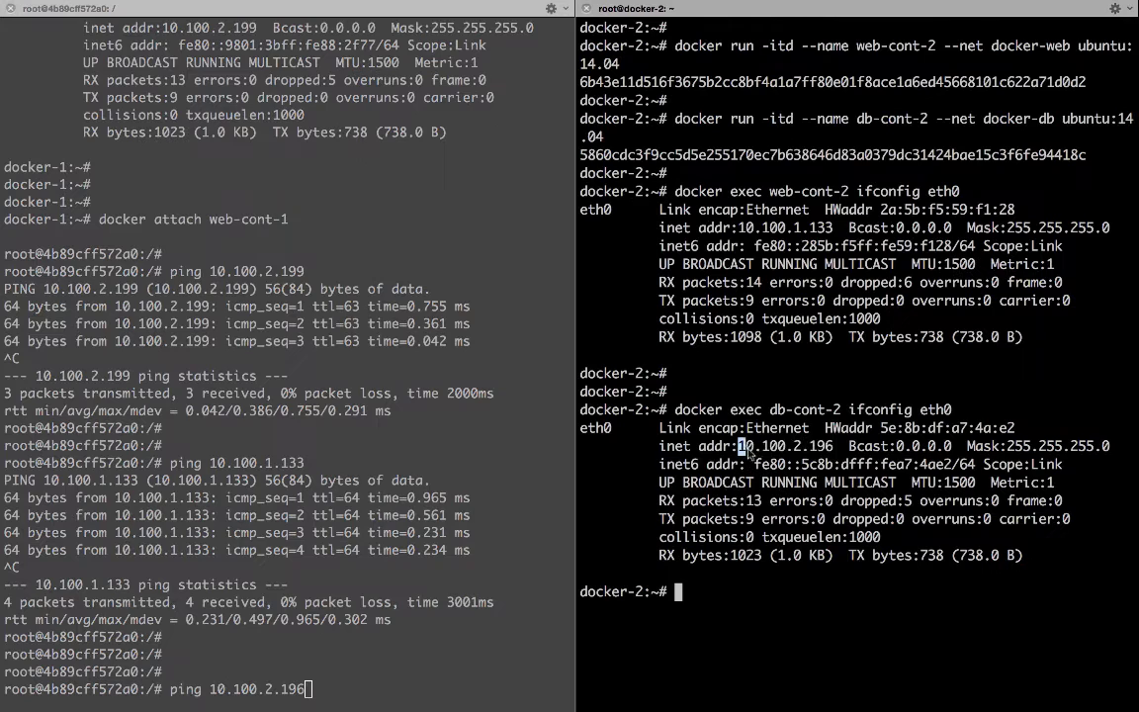
{"action": "double_click", "coordinate": [786, 446]}
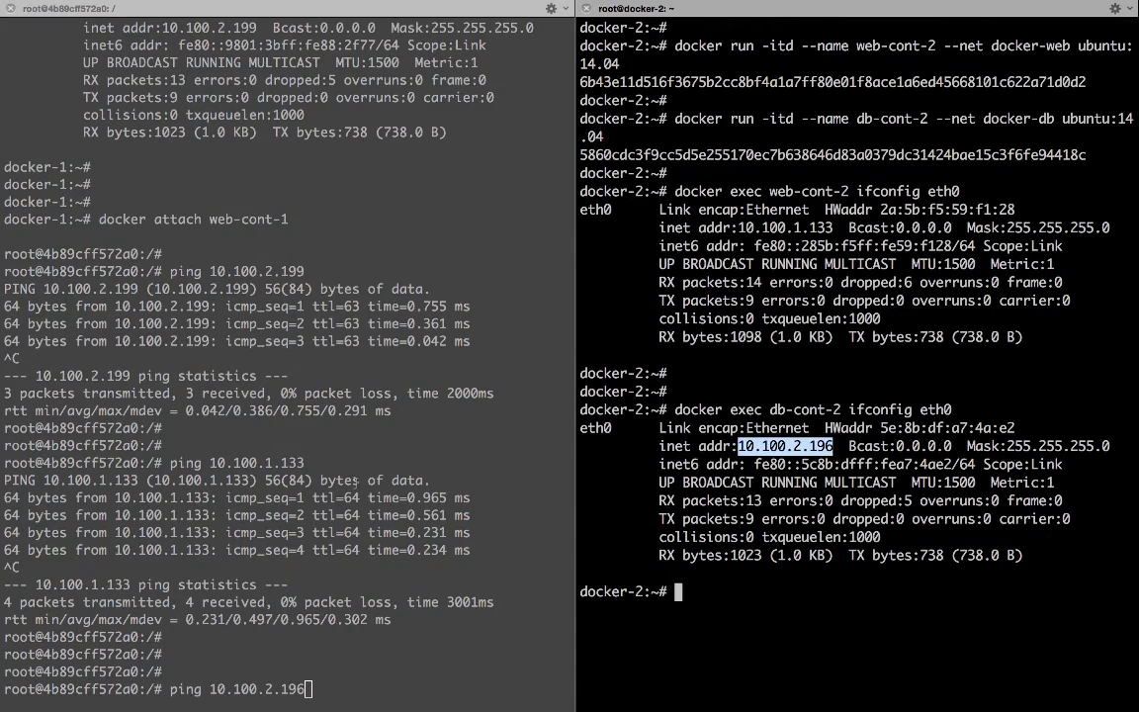
{"action": "key", "text": "Return"}
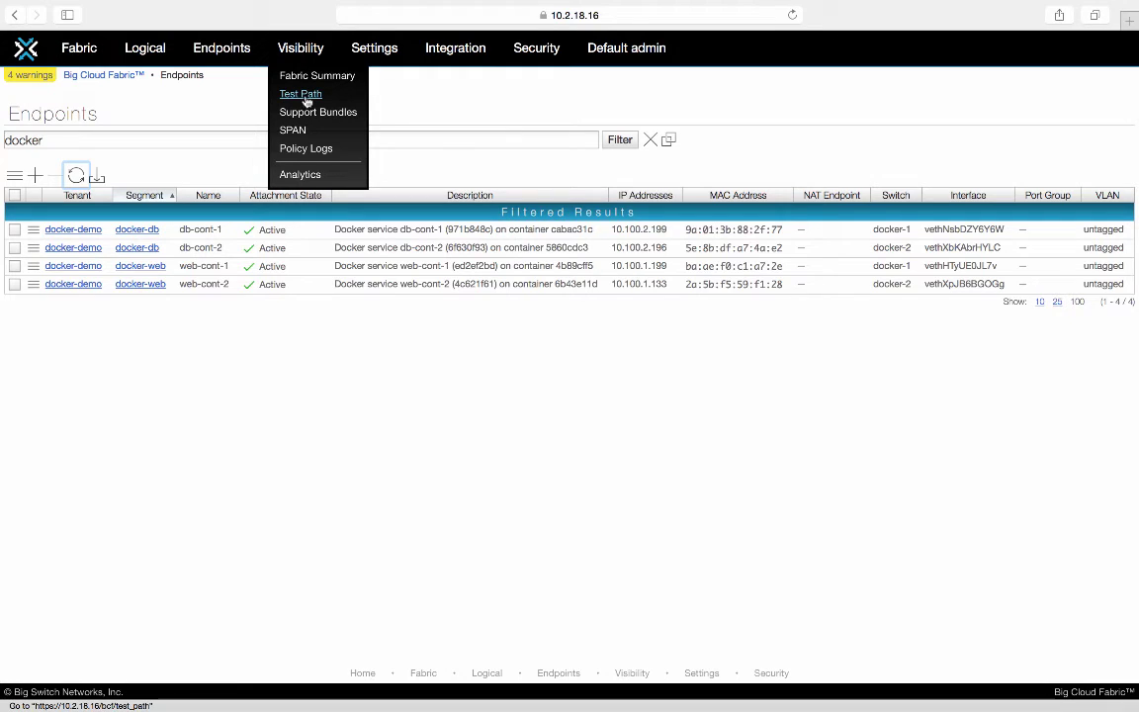
On the Test Path page, set web-cont-1 as the source endpoint
{"action": "left_click", "coordinate": [306, 101]}
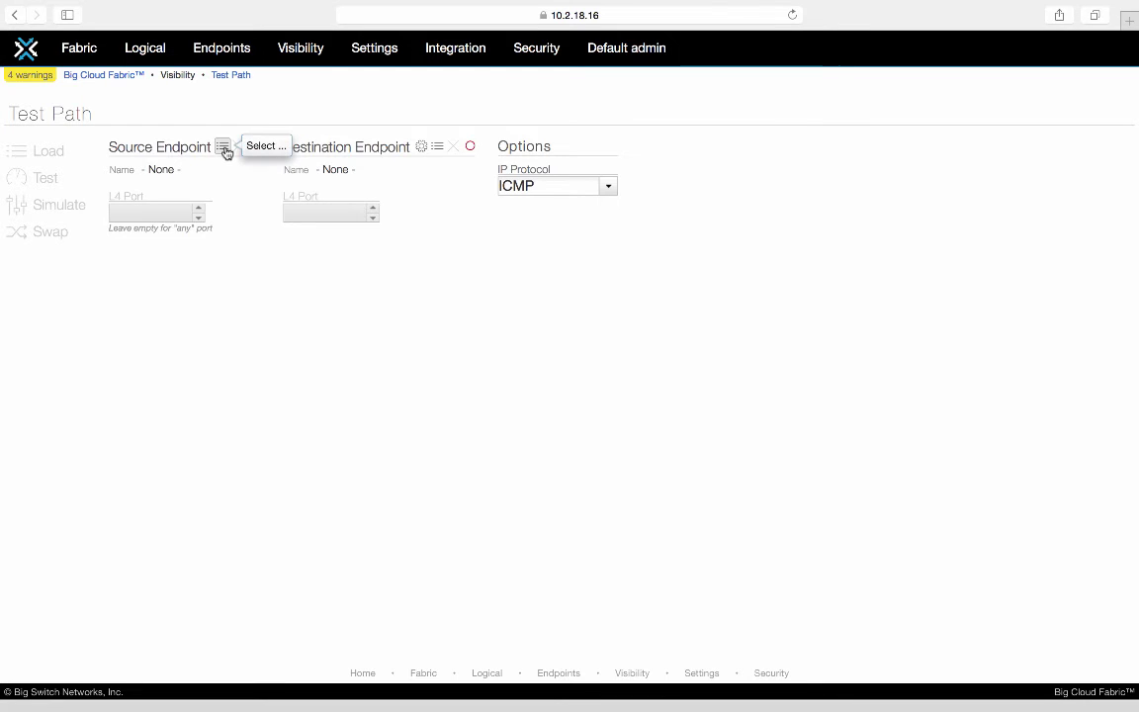
{"action": "left_click", "coordinate": [223, 148]}
{"action": "left_click", "coordinate": [306, 114]}
{"action": "type", "text": "web-cont-1"}
{"action": "key", "text": "Return"}
{"action": "left_click", "coordinate": [263, 386]}
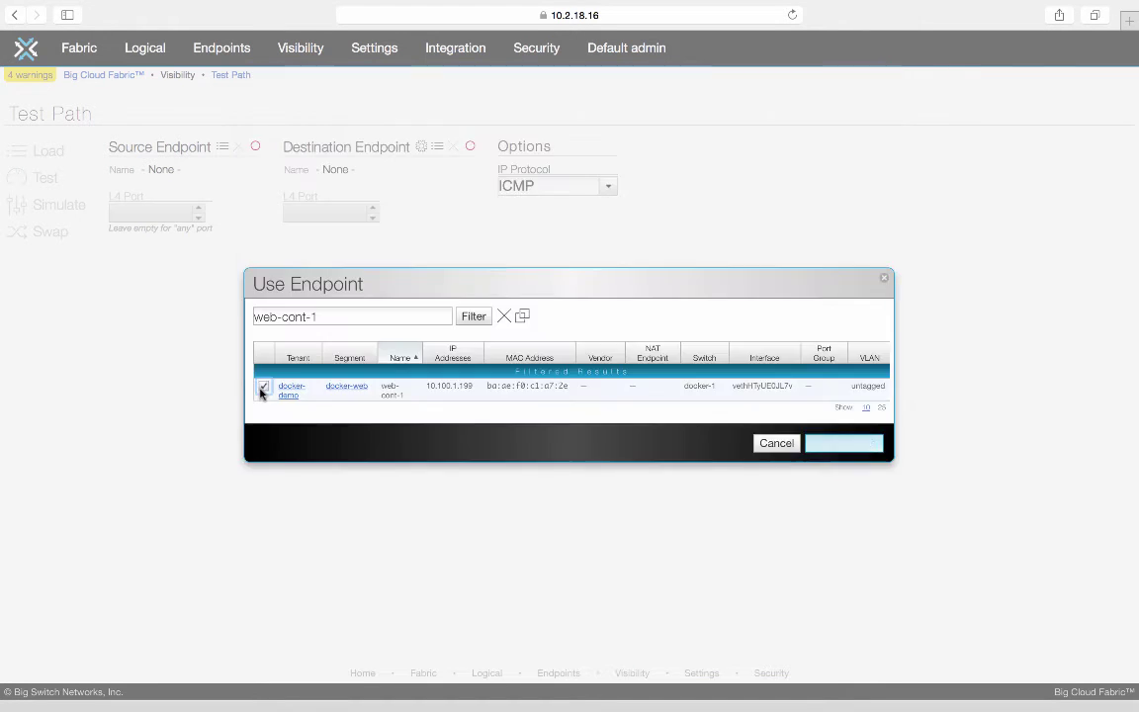
{"action": "left_click", "coordinate": [817, 446]}
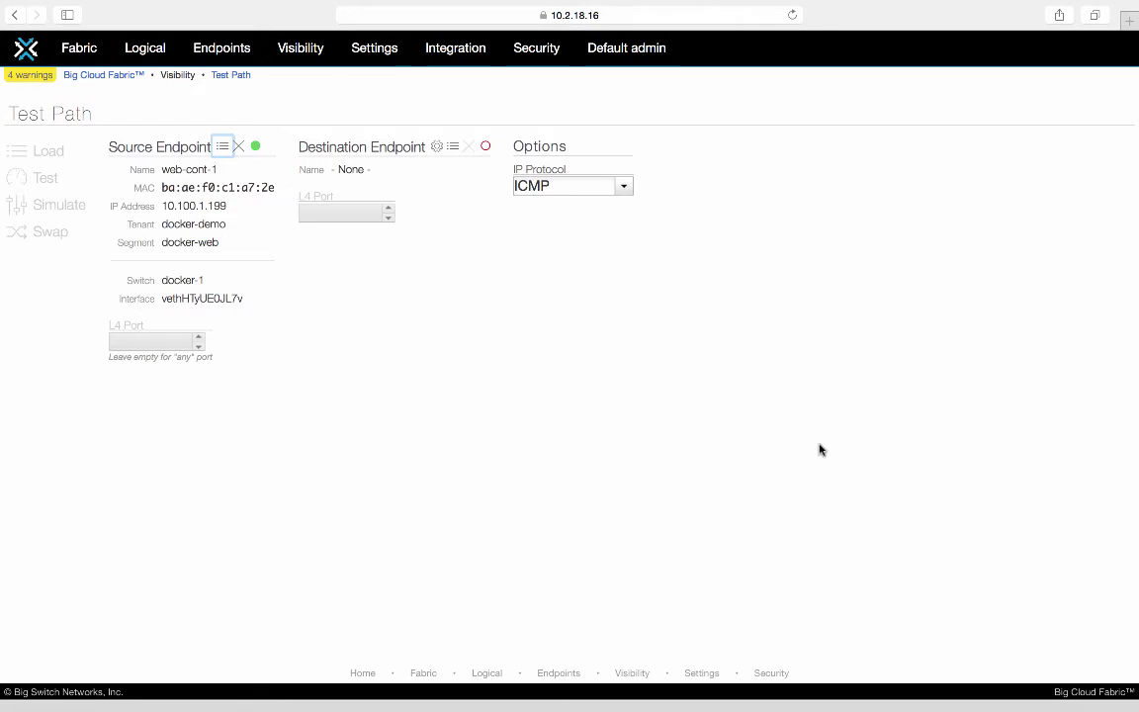
Set db-cont-2 as the destination endpoint
{"action": "left_click", "coordinate": [453, 147]}
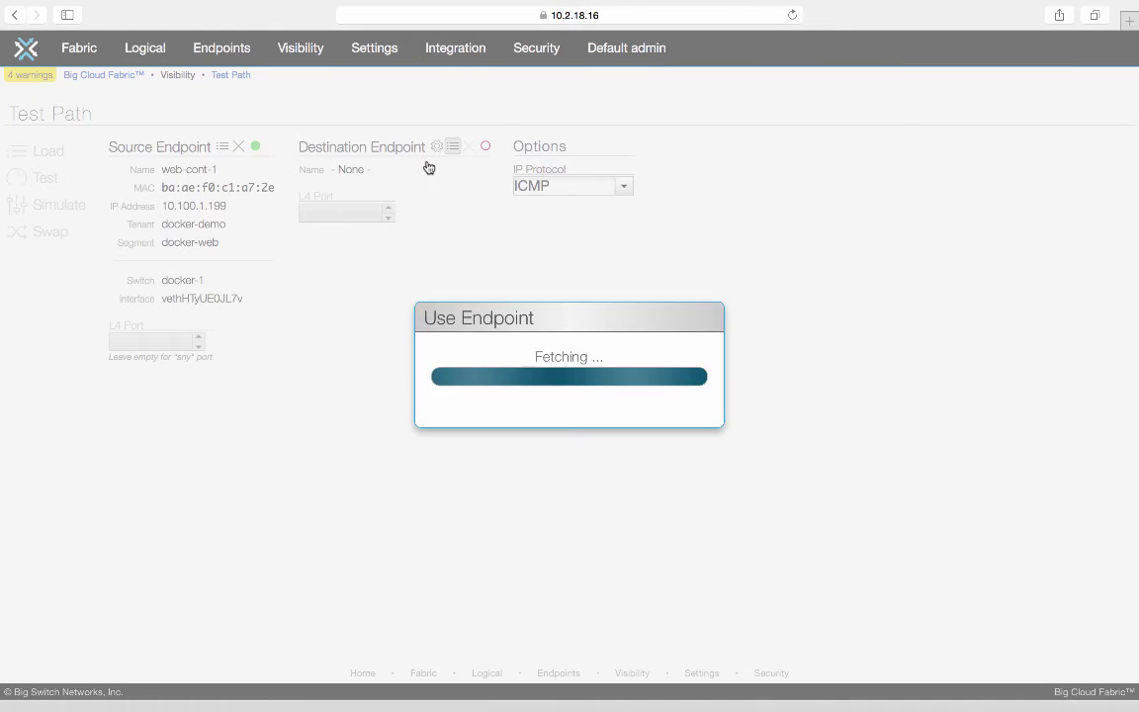
{"action": "left_click", "coordinate": [280, 113]}
{"action": "type", "text": "db-cont-2"}
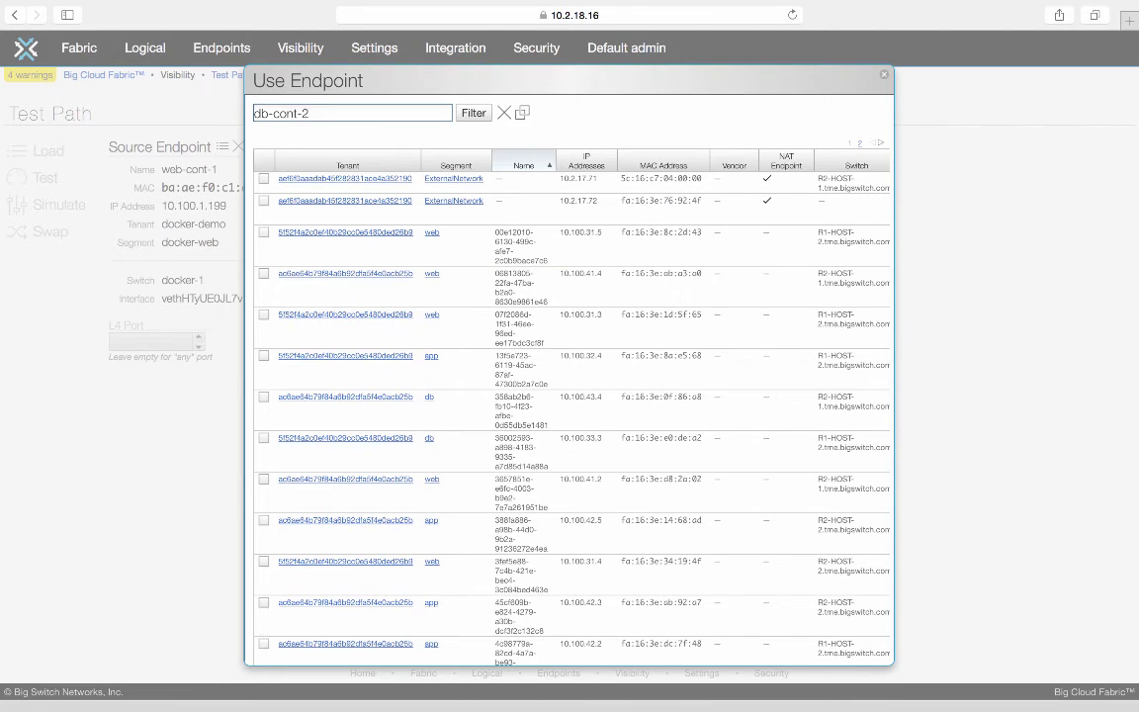
{"action": "left_click", "coordinate": [473, 112]}
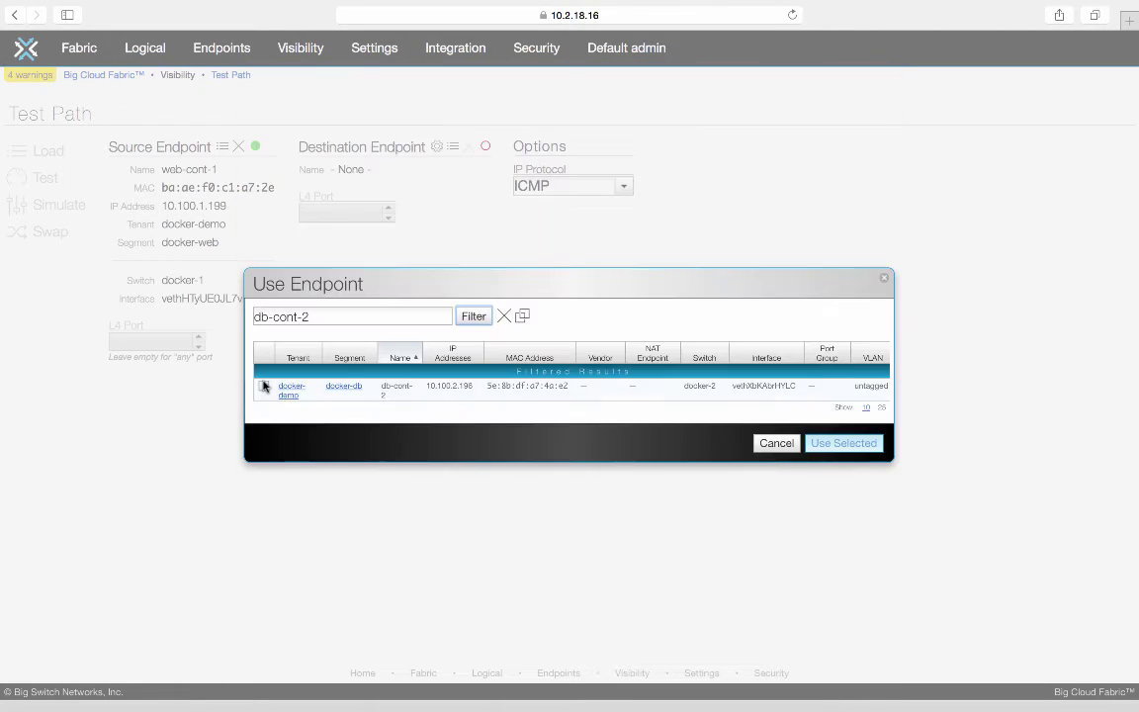
{"action": "left_click", "coordinate": [265, 386]}
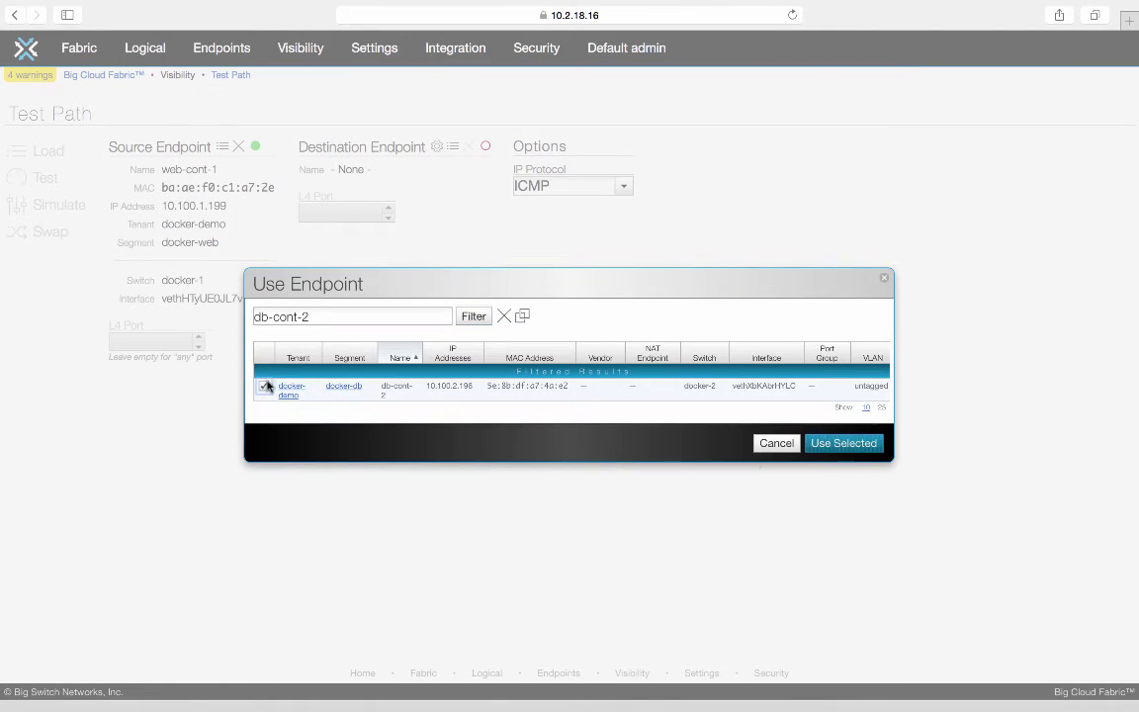
{"action": "left_click", "coordinate": [834, 445]}
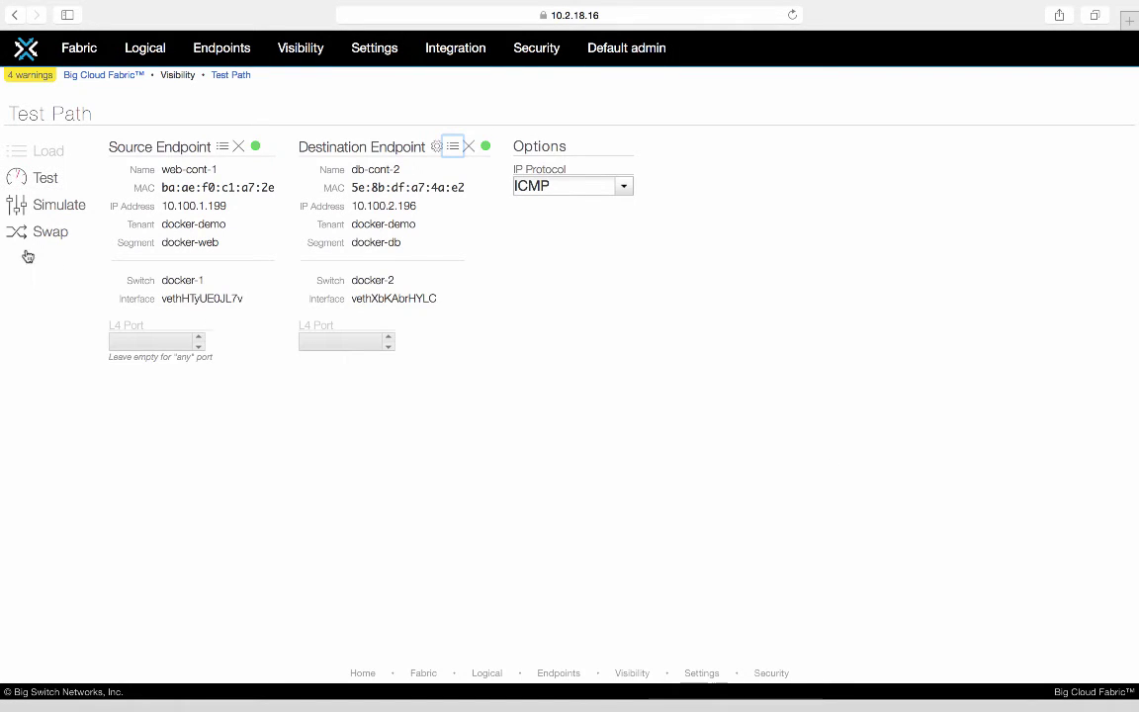
Simulate the path and review its Logical Path and Physical Paths diagrams via the spine
{"action": "left_click", "coordinate": [17, 204]}
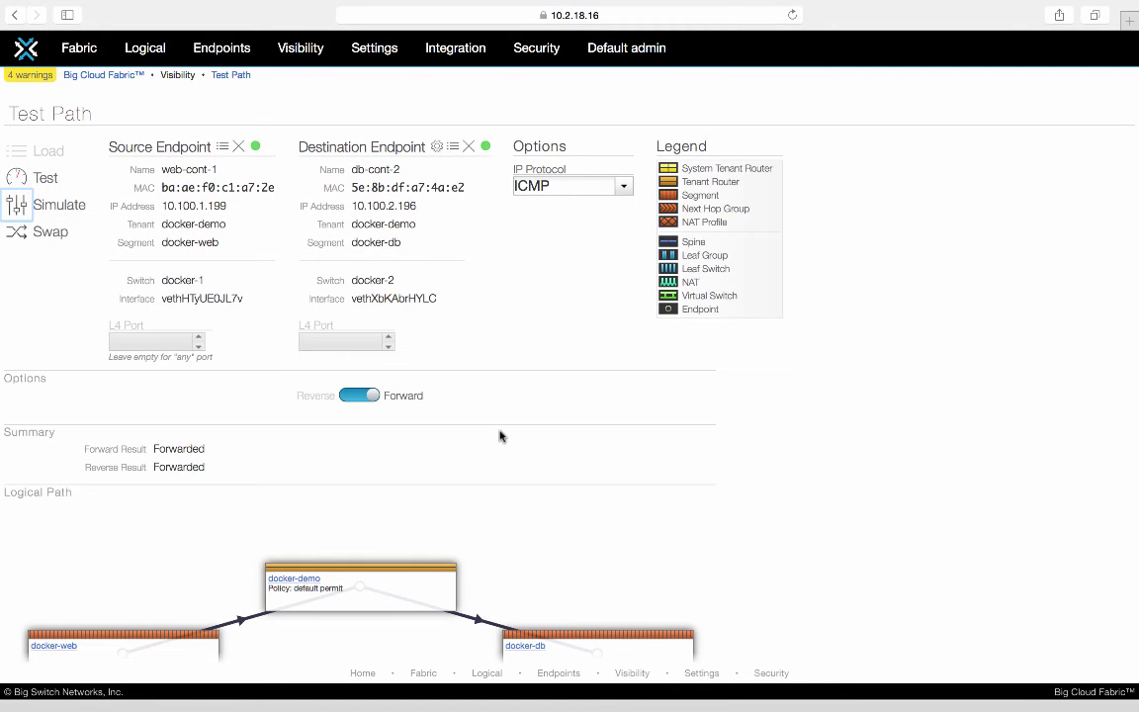
{"action": "scroll", "coordinate": [588, 470], "scroll_direction": "down", "scroll_amount": 5}
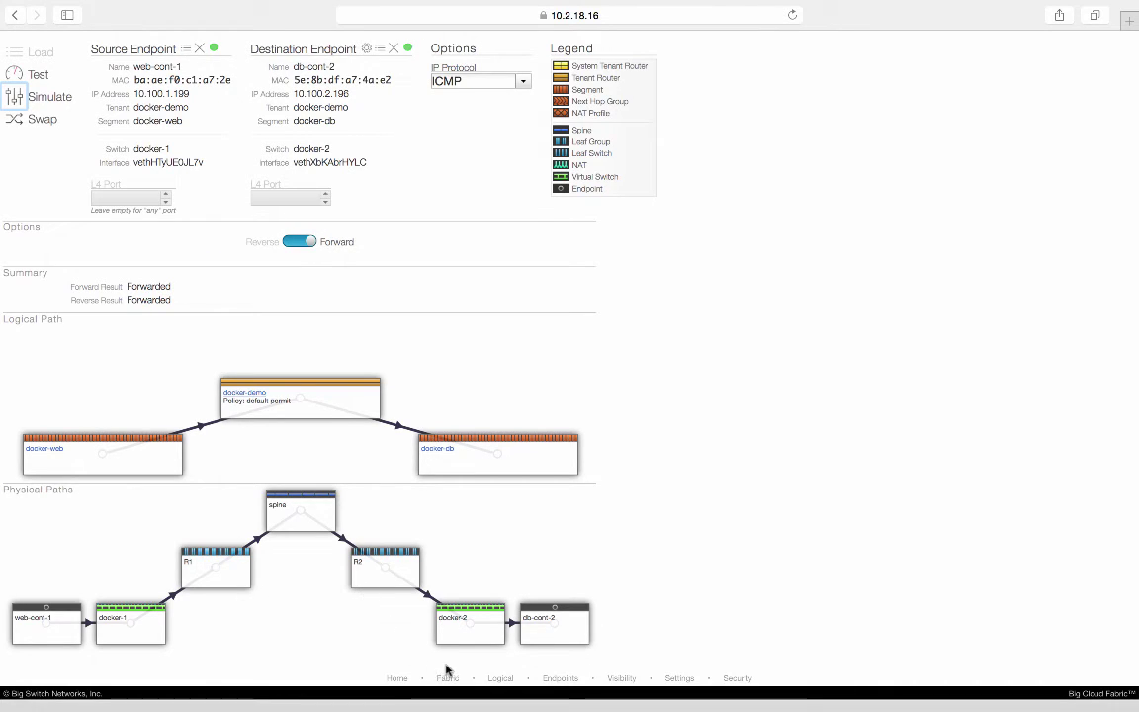
{"action": "scroll", "coordinate": [468, 661], "scroll_direction": "up", "scroll_amount": 2}
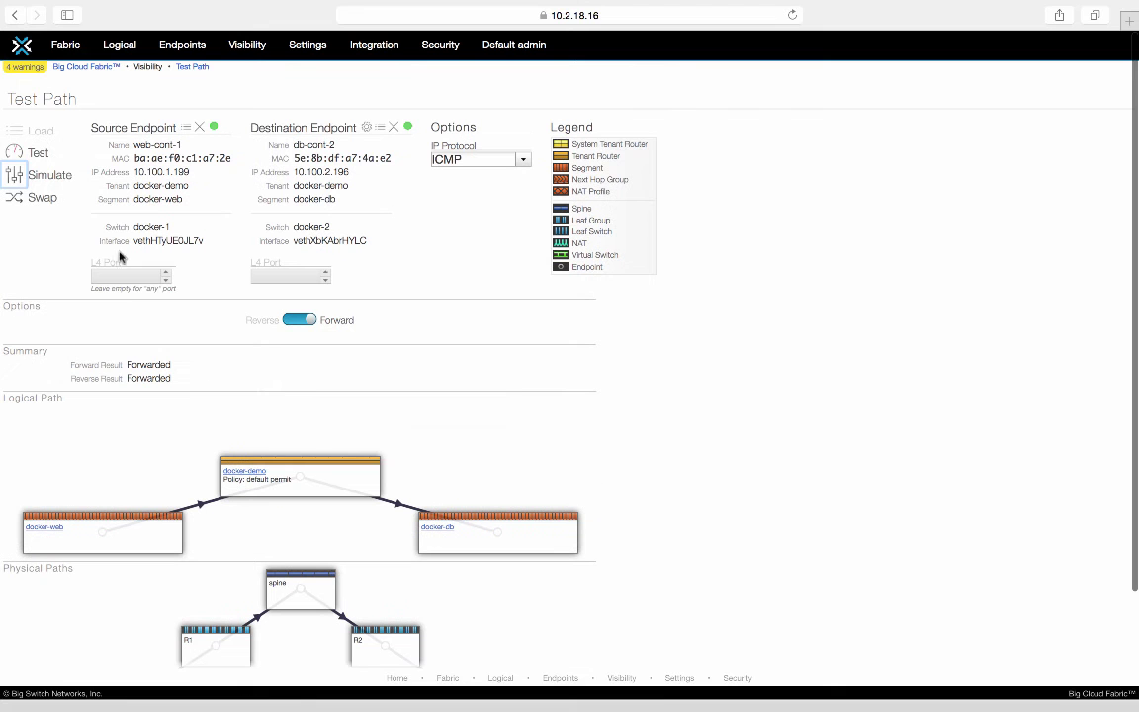
Submit a live test named docker-demo and trace results across docker-1, R1L1, S1, R2L2, docker-2
{"action": "left_click", "coordinate": [38, 153]}
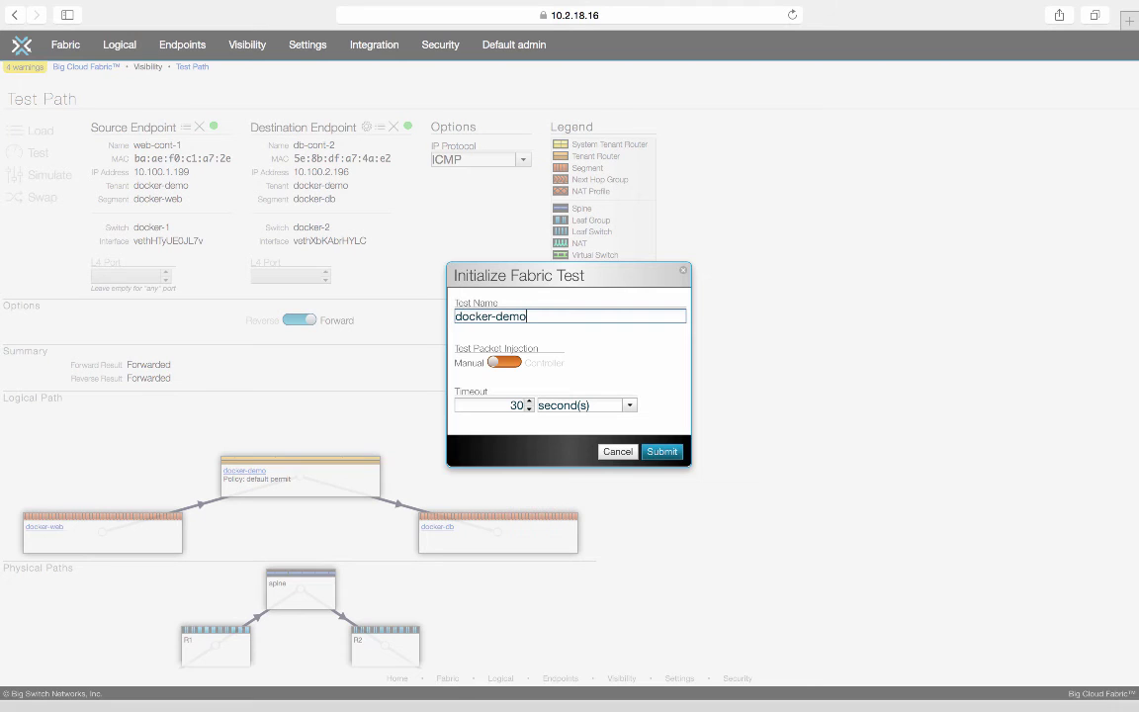
{"action": "left_click", "coordinate": [675, 455]}
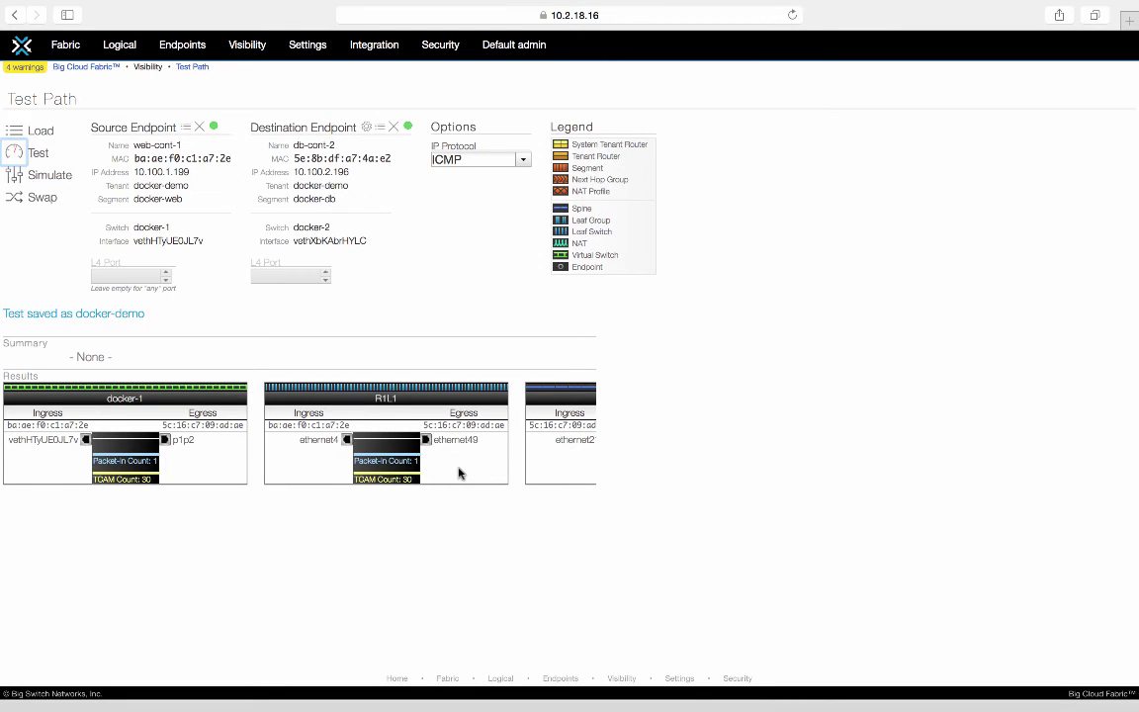
{"action": "scroll", "coordinate": [455, 473], "scroll_direction": "right", "scroll_amount": 5}
{"action": "scroll", "coordinate": [348, 460], "scroll_direction": "right", "scroll_amount": 2}
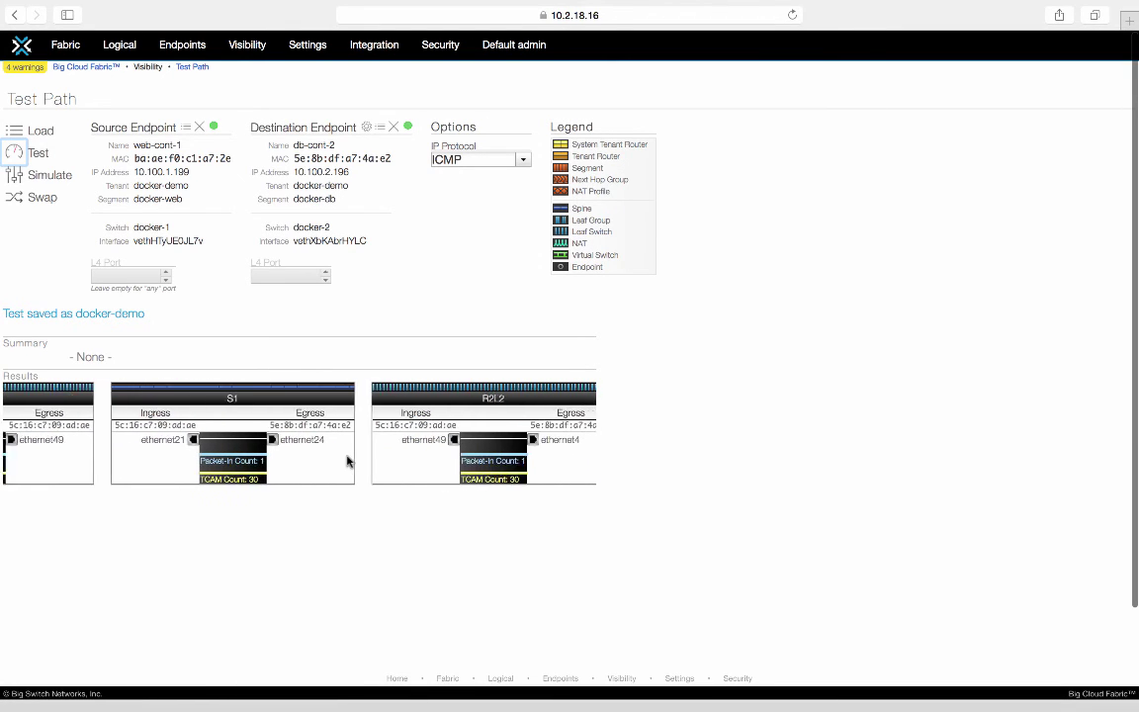
{"action": "scroll", "coordinate": [349, 460], "scroll_direction": "right", "scroll_amount": 3}
{"action": "scroll", "coordinate": [348, 460], "scroll_direction": "right", "scroll_amount": 4}
{"action": "scroll", "coordinate": [349, 460], "scroll_direction": "right", "scroll_amount": 2}
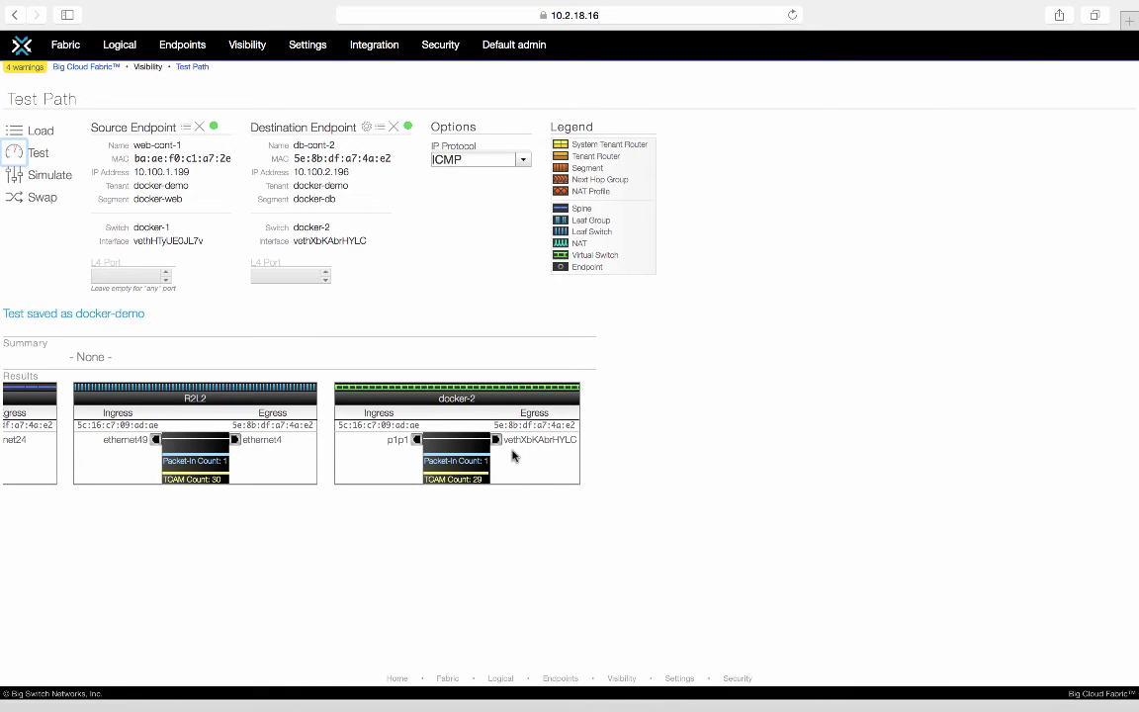
Open the Docker Containers All Events dashboard under Visibility > Analytics
{"action": "left_click", "coordinate": [249, 45]}
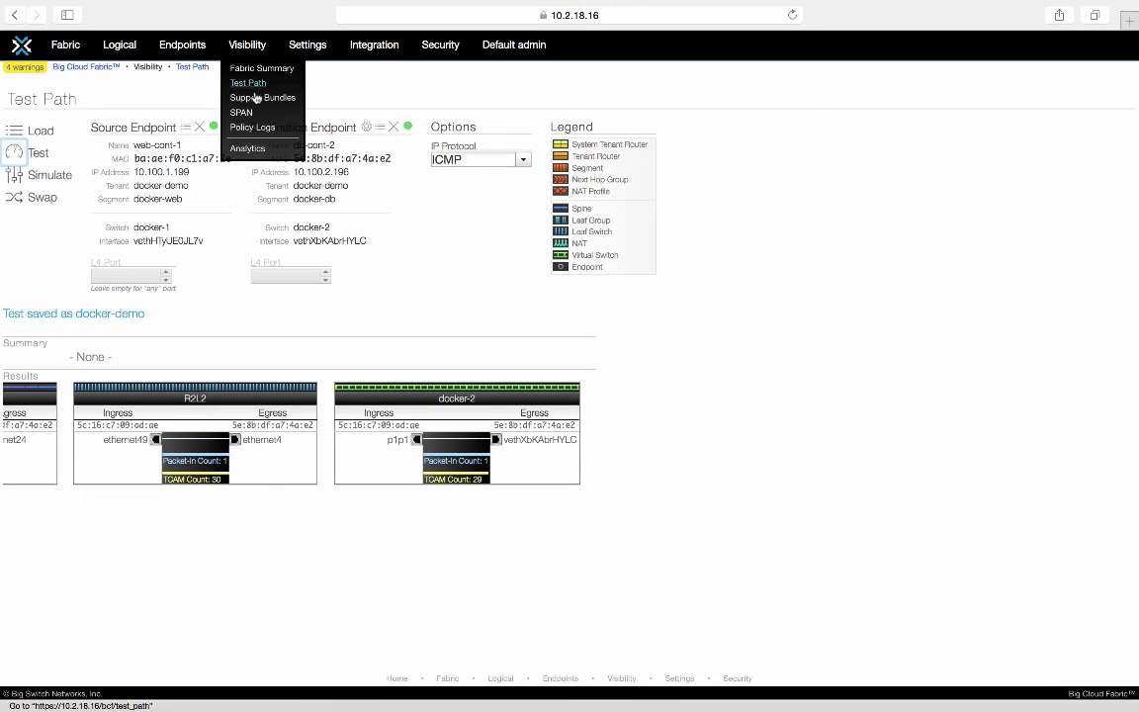
{"action": "left_click", "coordinate": [248, 148]}
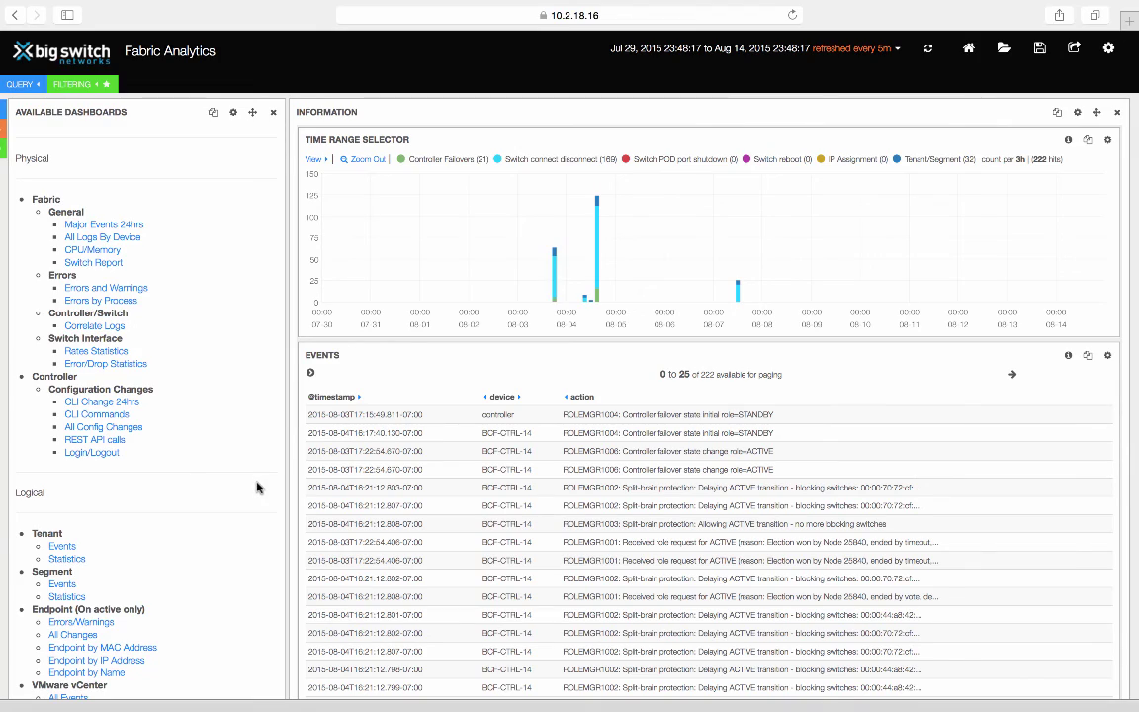
{"action": "scroll", "coordinate": [256, 487], "scroll_direction": "down", "scroll_amount": 5}
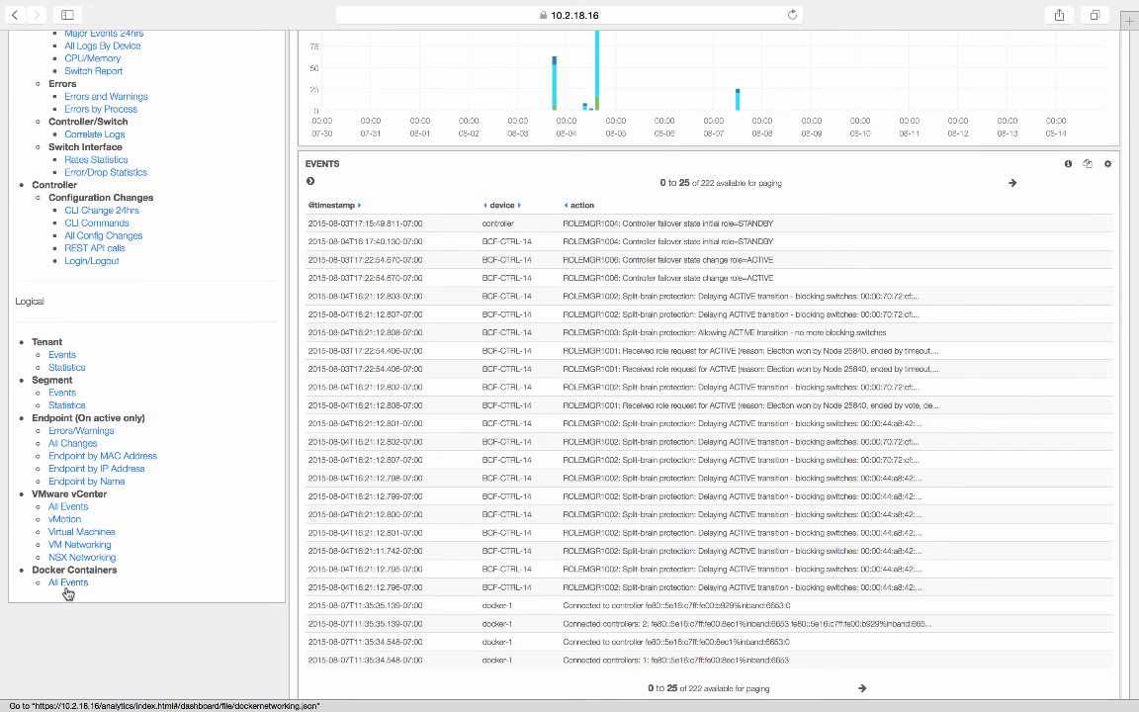
{"action": "left_click", "coordinate": [67, 583]}
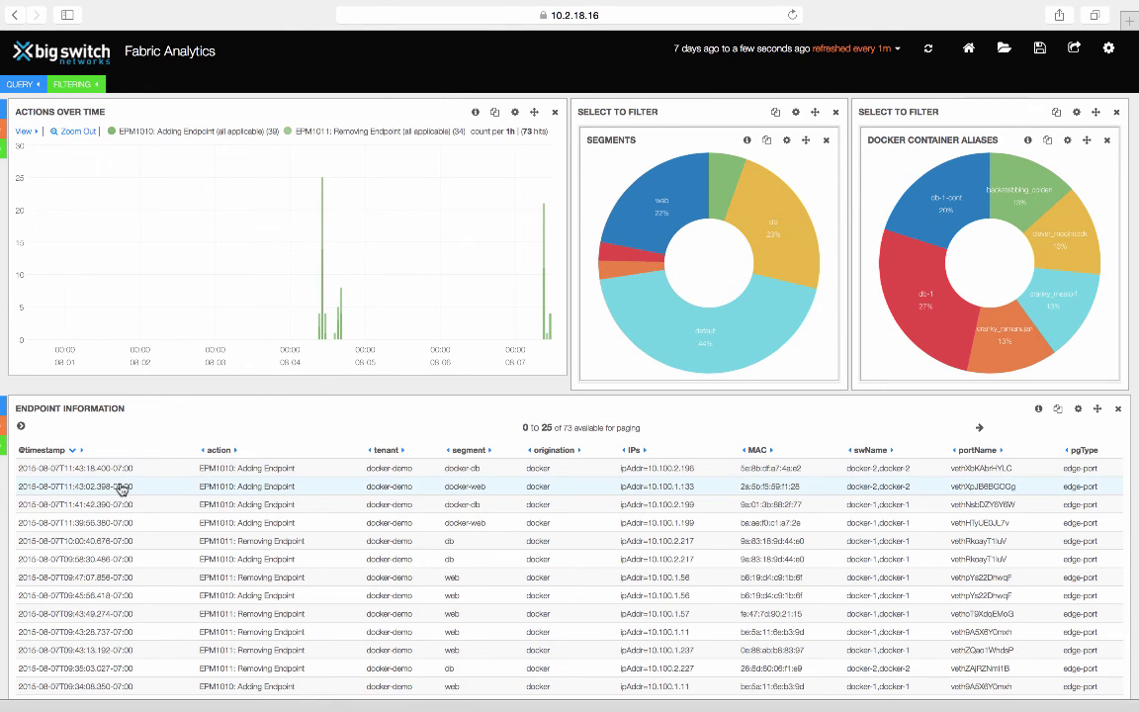
{"action": "mouse_move", "coordinate": [716, 163]}
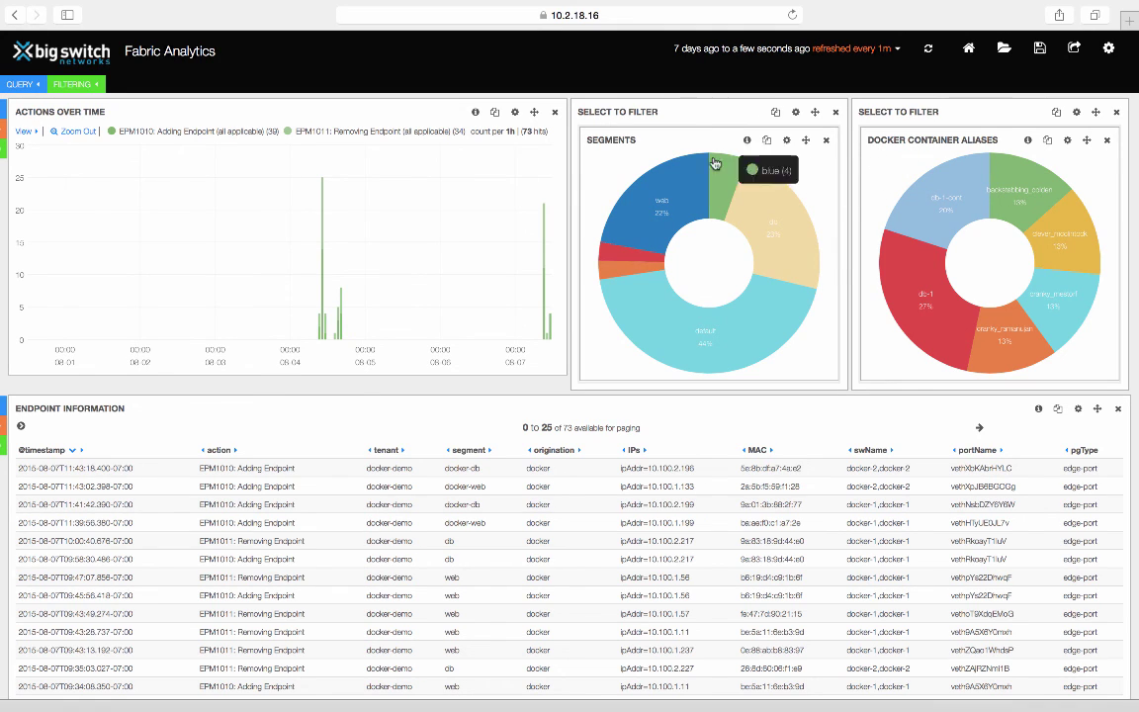
Brush-select the right end of the Actions Over Time chart to show only recent events
{"action": "left_click_drag", "start_coordinate": [521, 208], "coordinate": [564, 257]}
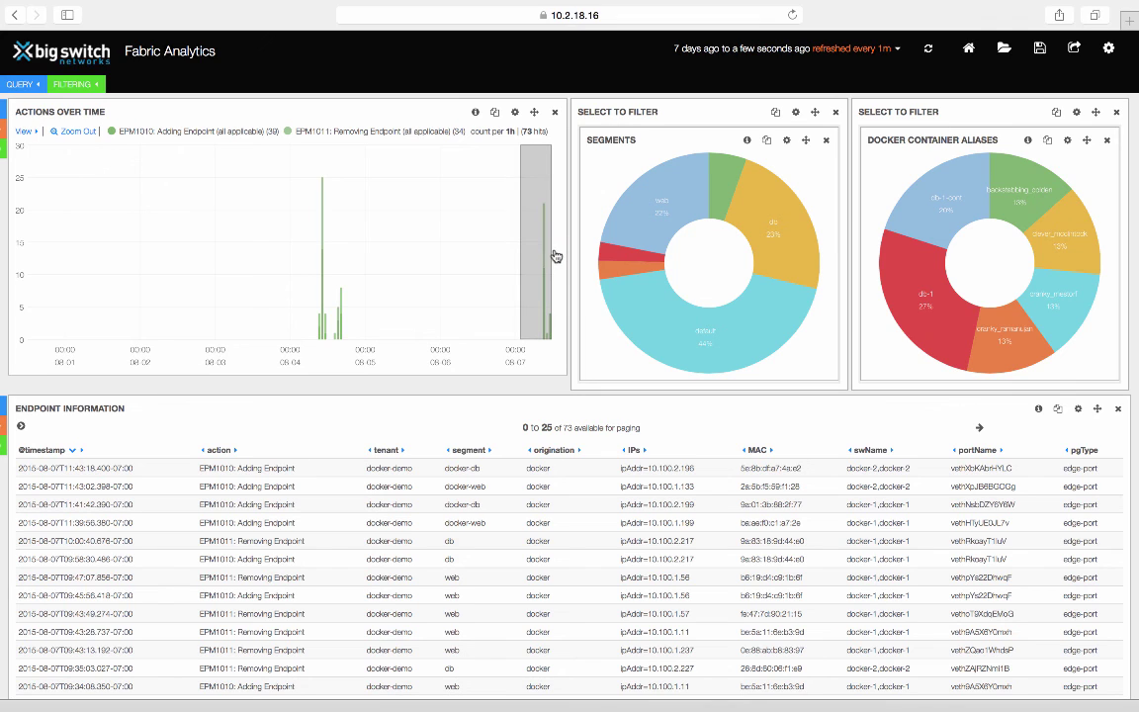